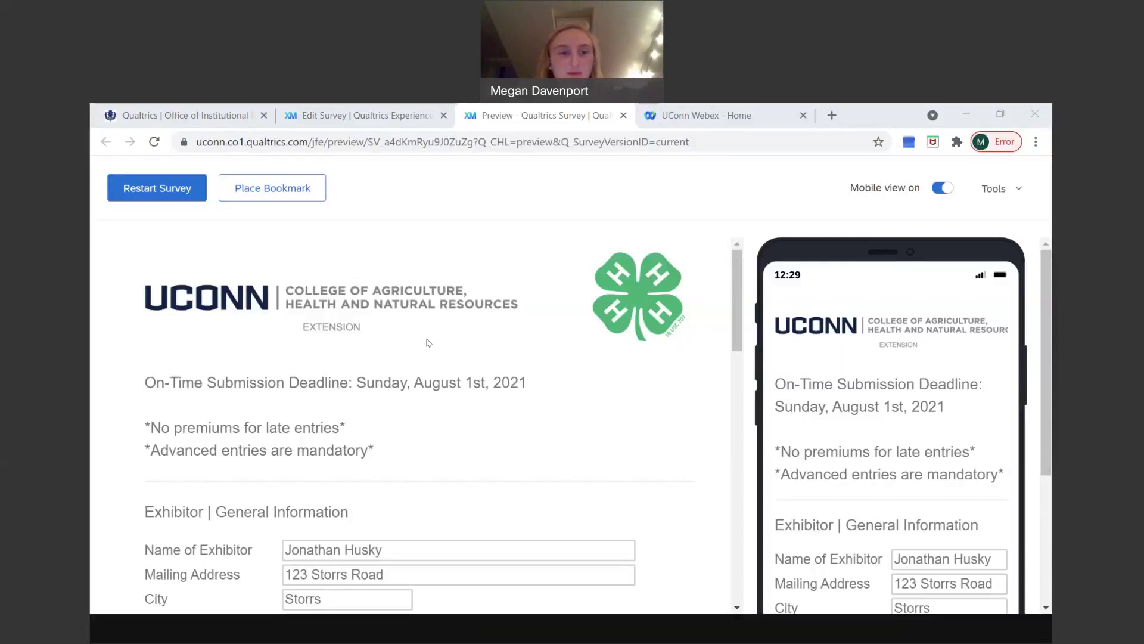
Step: Check Dairy, Dogs and Poultry as the entered species
{"action": "scroll", "coordinate": [428, 343], "scroll_direction": "down", "scroll_amount": 1}
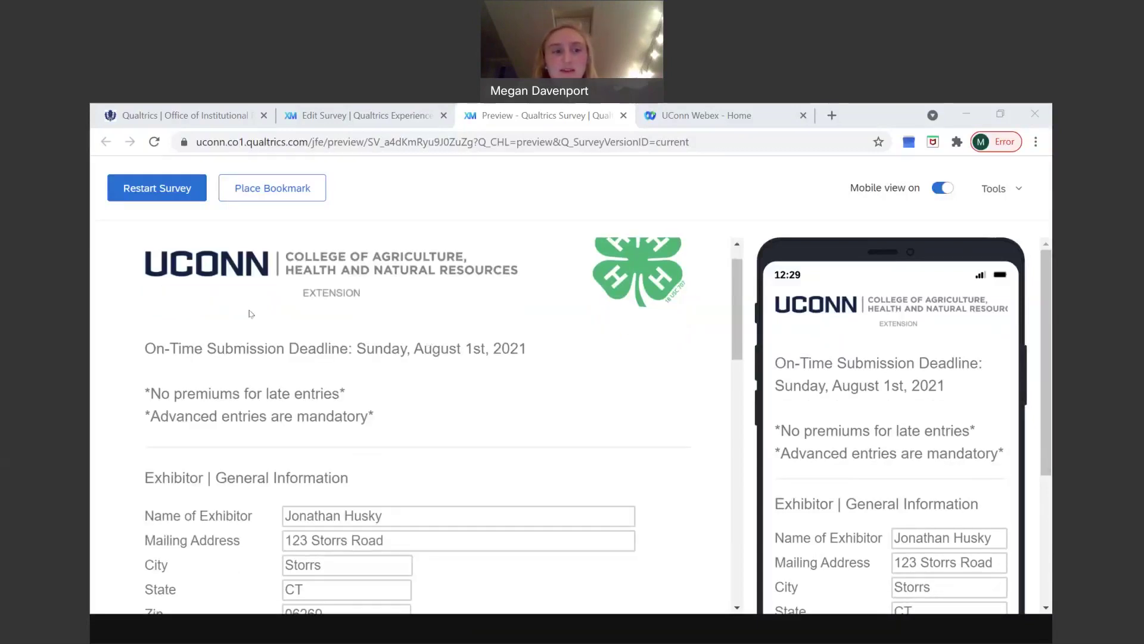
{"action": "scroll", "coordinate": [250, 314], "scroll_direction": "up", "scroll_amount": 1}
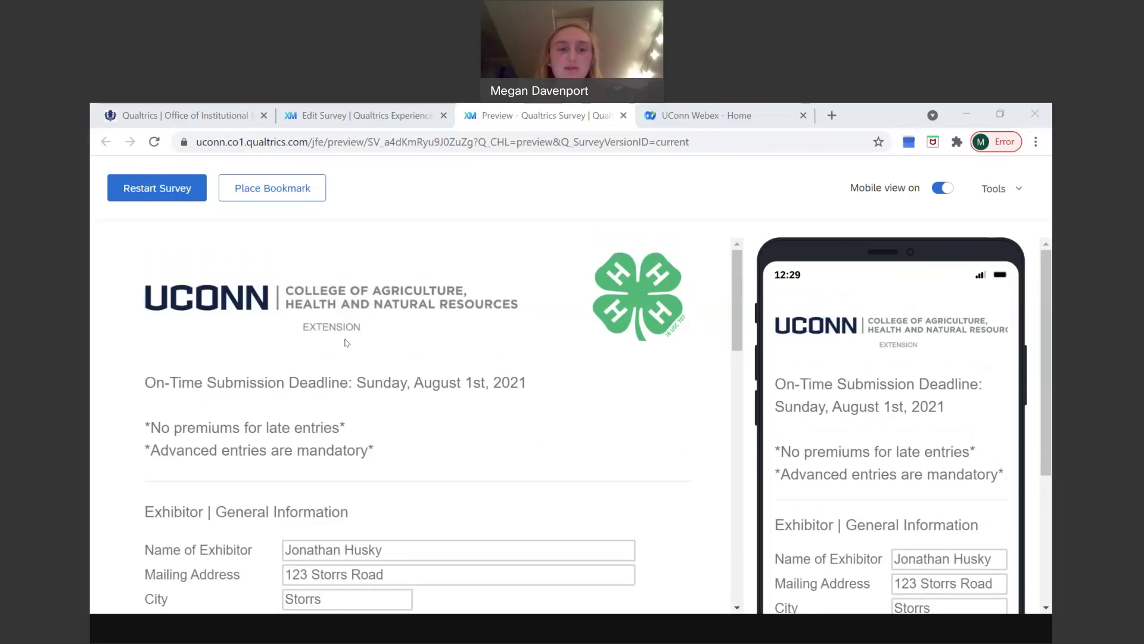
{"action": "scroll", "coordinate": [417, 363], "scroll_direction": "down", "scroll_amount": 2}
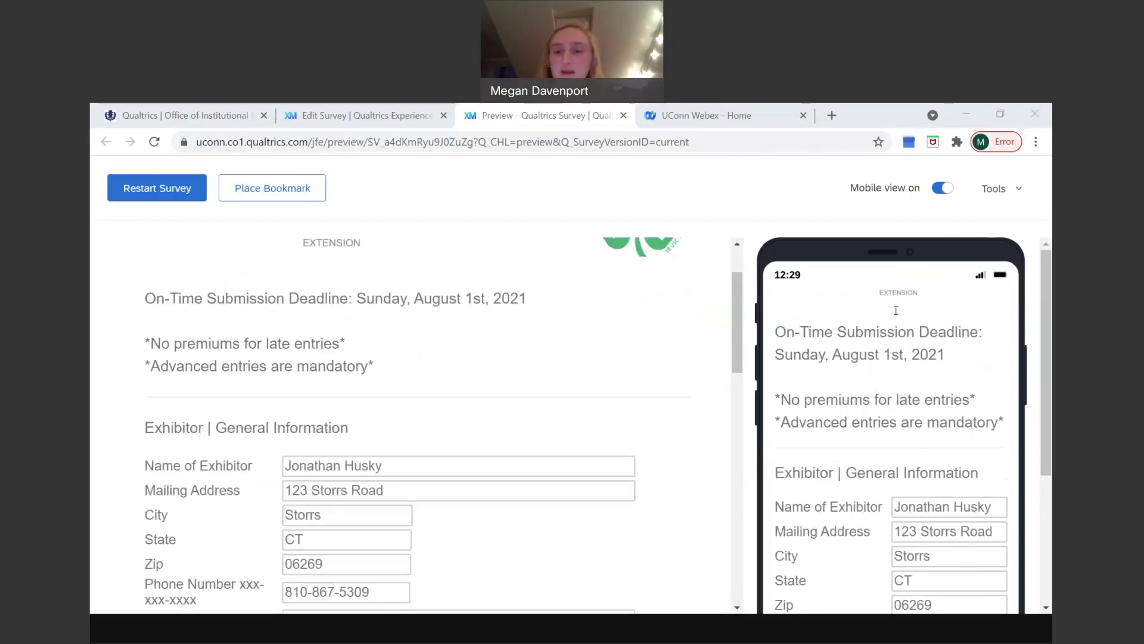
{"action": "scroll", "coordinate": [899, 373], "scroll_direction": "down", "scroll_amount": 1}
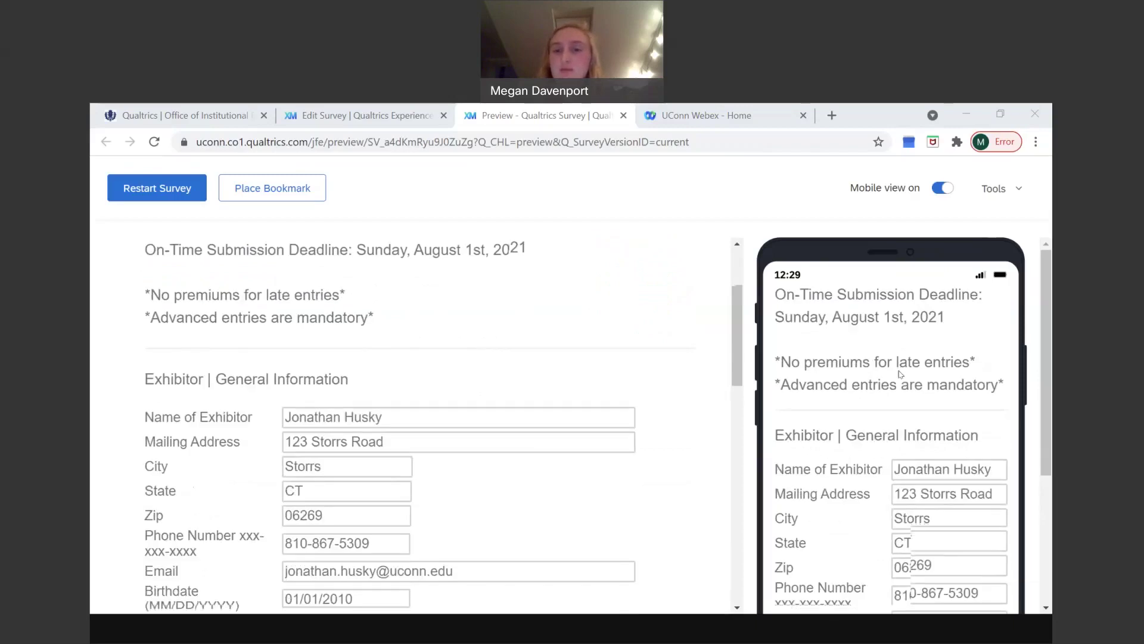
{"action": "scroll", "coordinate": [901, 374], "scroll_direction": "up", "scroll_amount": 1}
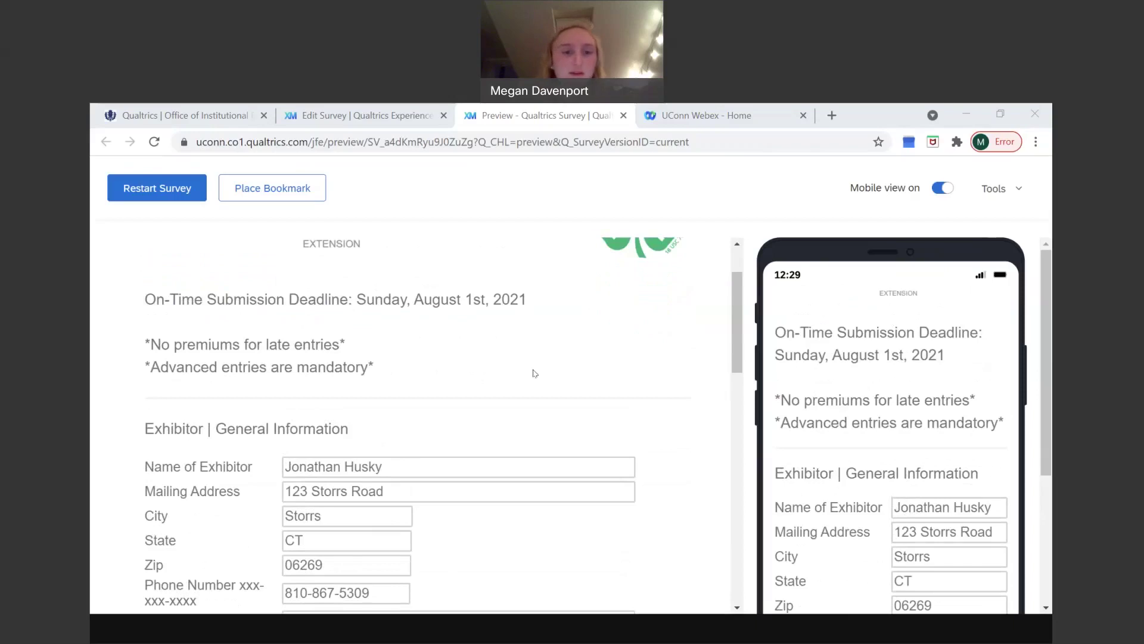
{"action": "scroll", "coordinate": [534, 373], "scroll_direction": "up", "scroll_amount": 3}
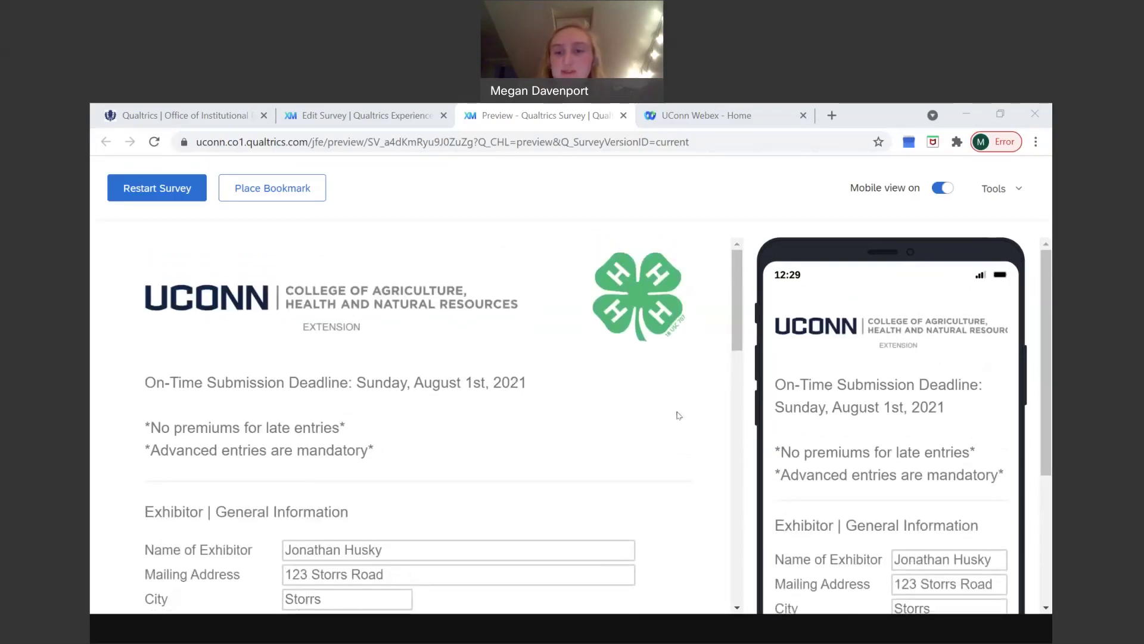
{"action": "scroll", "coordinate": [835, 421], "scroll_direction": "down", "scroll_amount": 2}
{"action": "scroll", "coordinate": [835, 420], "scroll_direction": "down", "scroll_amount": 2}
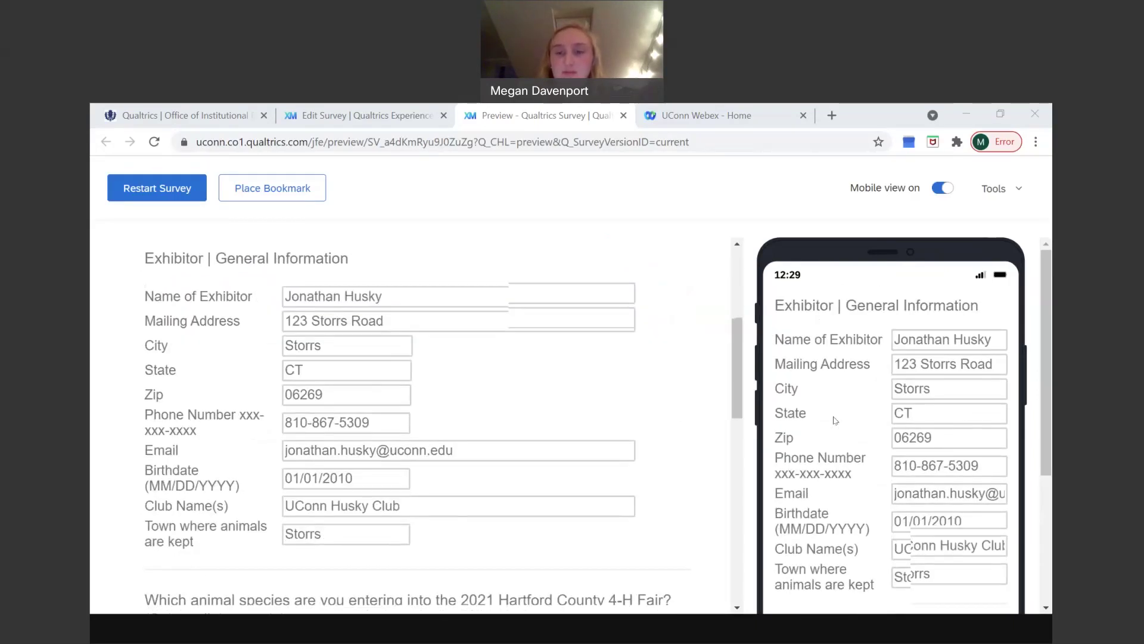
{"action": "scroll", "coordinate": [835, 421], "scroll_direction": "up", "scroll_amount": 5}
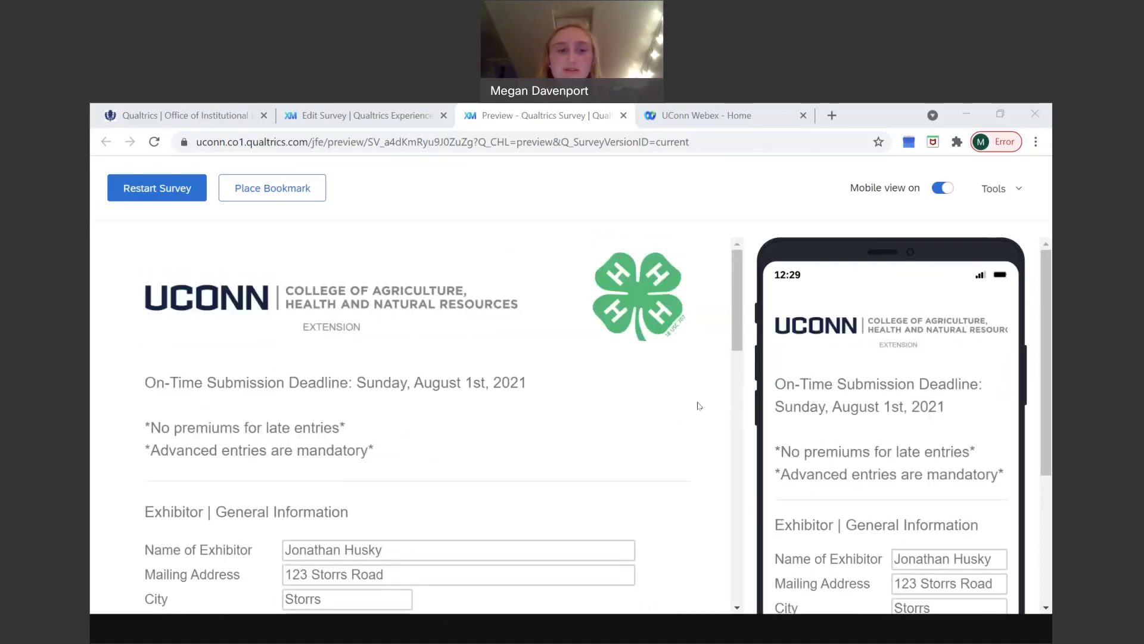
{"action": "scroll", "coordinate": [699, 406], "scroll_direction": "down", "scroll_amount": 1}
{"action": "scroll", "coordinate": [698, 406], "scroll_direction": "up", "scroll_amount": 1}
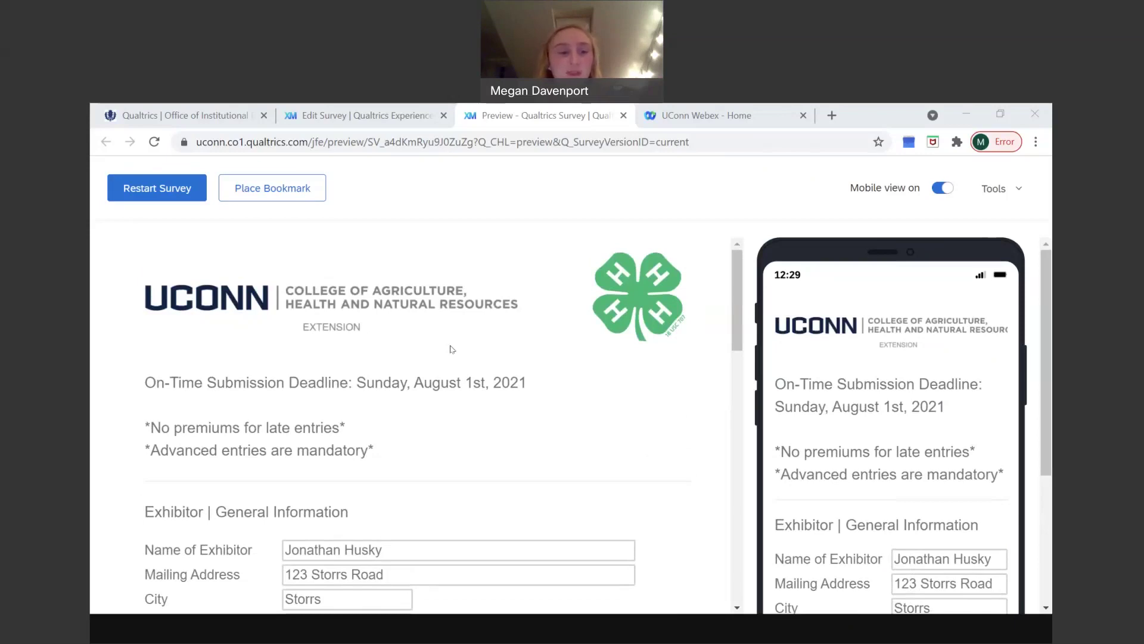
{"action": "scroll", "coordinate": [451, 349], "scroll_direction": "down", "scroll_amount": 4}
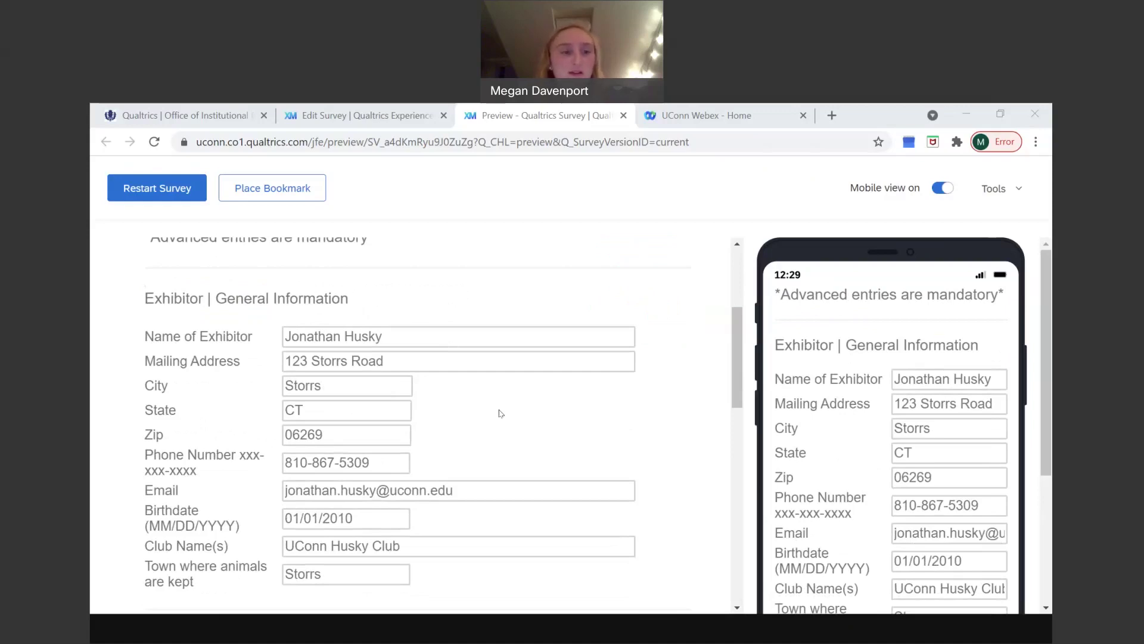
{"action": "scroll", "coordinate": [501, 413], "scroll_direction": "down", "scroll_amount": 1}
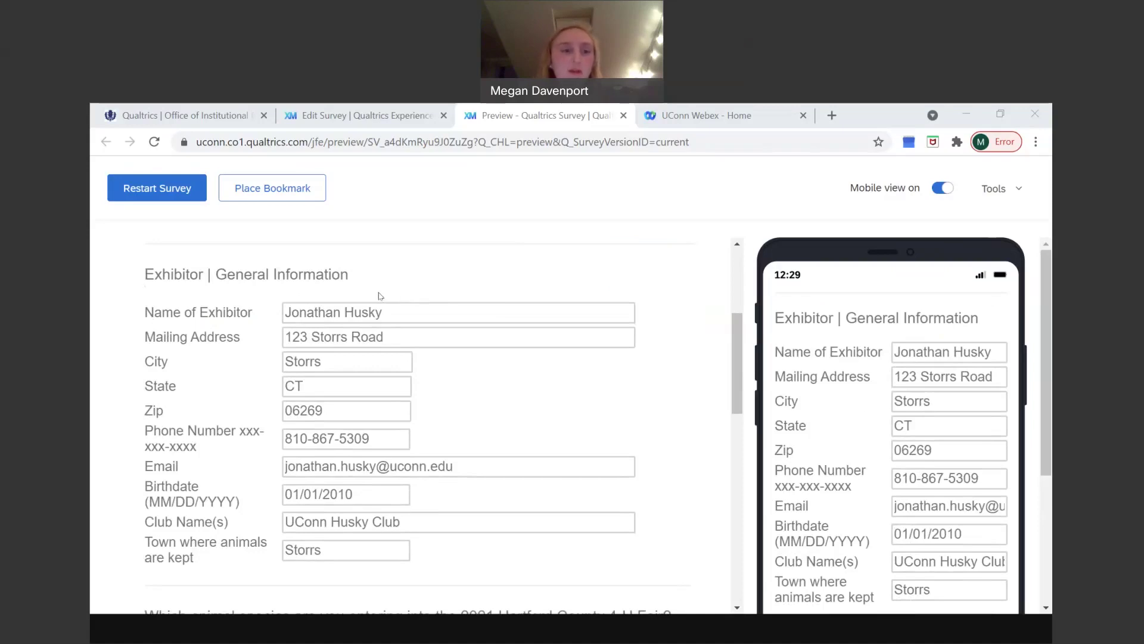
{"action": "scroll", "coordinate": [476, 382], "scroll_direction": "down", "scroll_amount": 1}
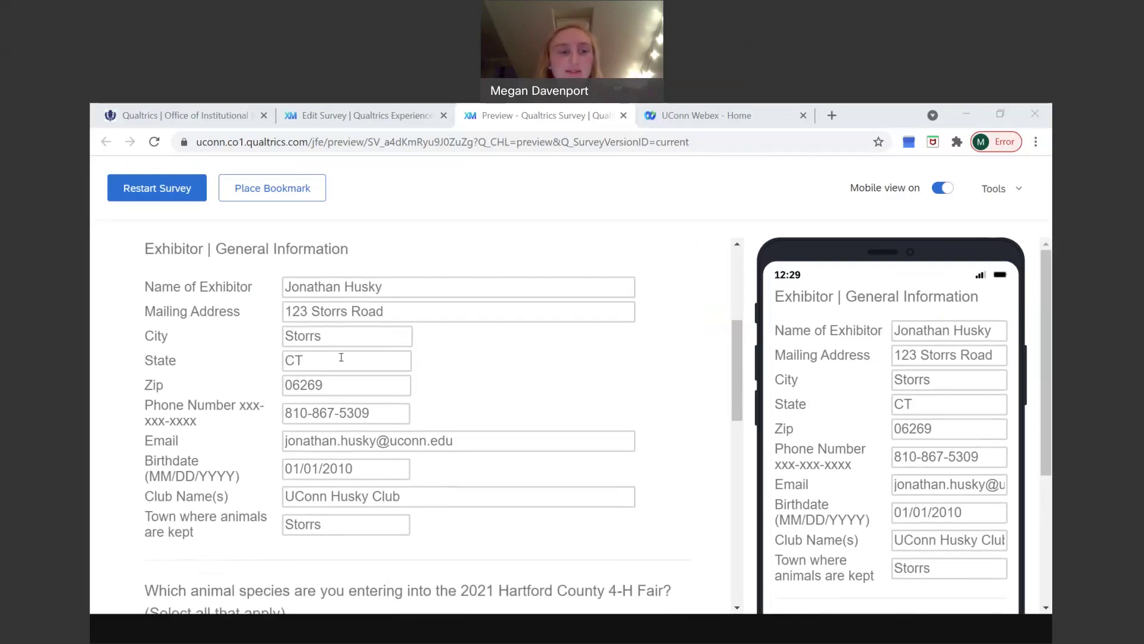
{"action": "scroll", "coordinate": [418, 388], "scroll_direction": "down", "scroll_amount": 2}
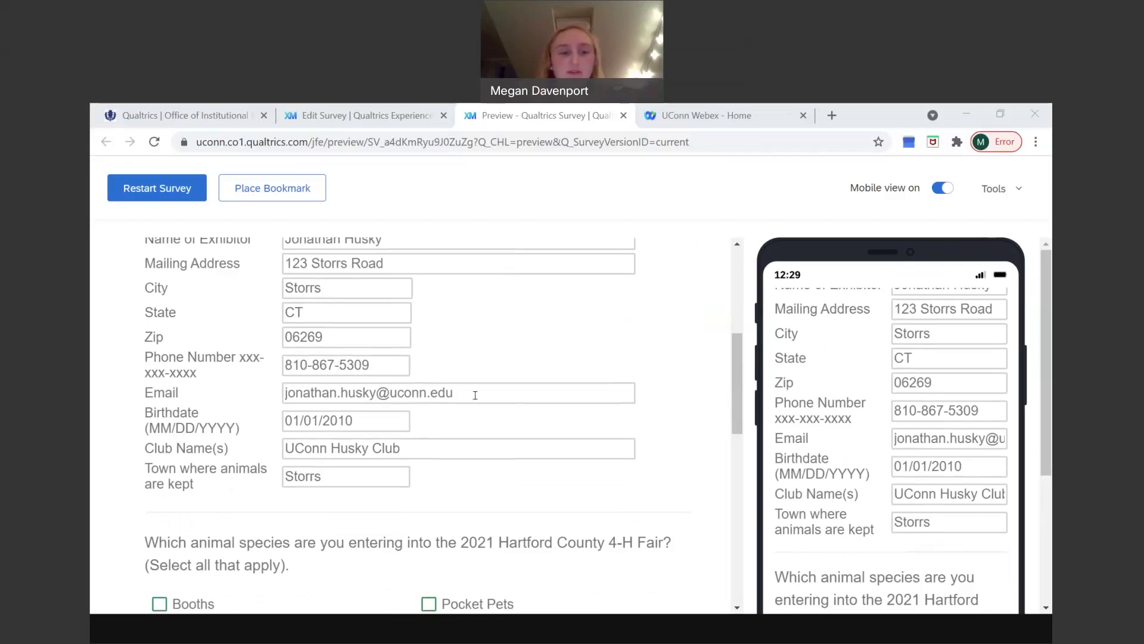
{"action": "scroll", "coordinate": [476, 395], "scroll_direction": "down", "scroll_amount": 1}
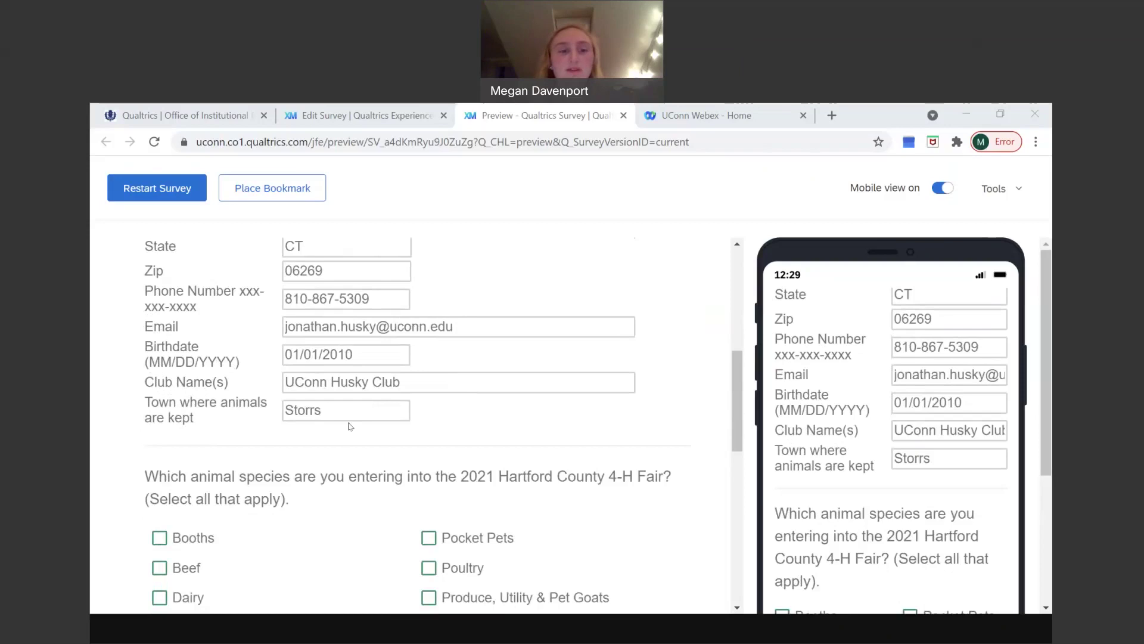
{"action": "scroll", "coordinate": [322, 429], "scroll_direction": "down", "scroll_amount": 1}
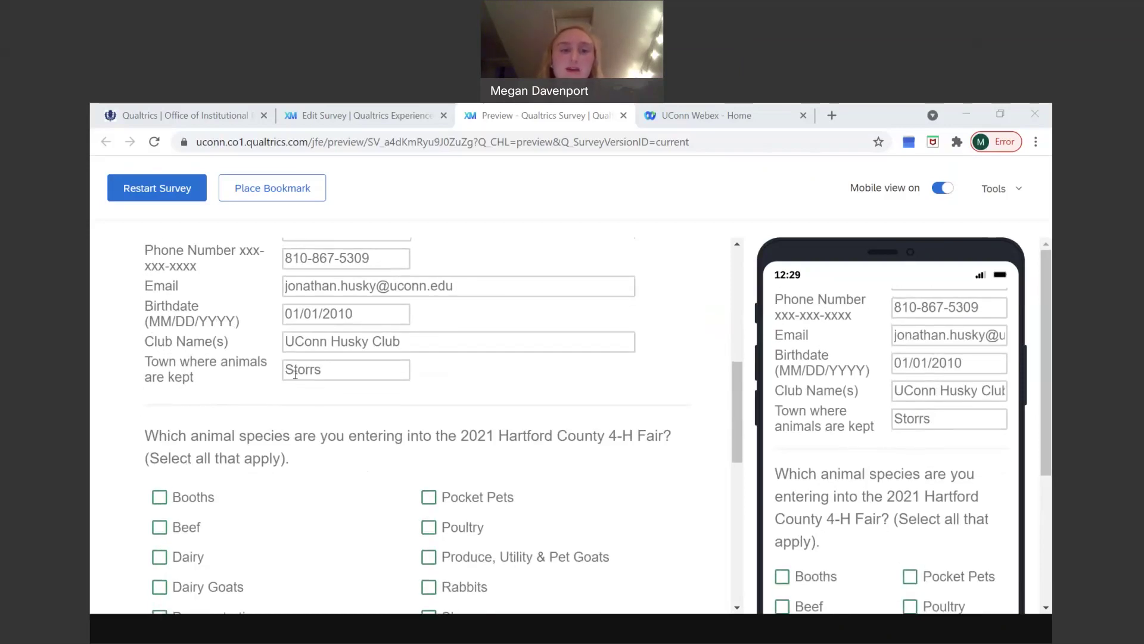
{"action": "scroll", "coordinate": [325, 475], "scroll_direction": "down", "scroll_amount": 3}
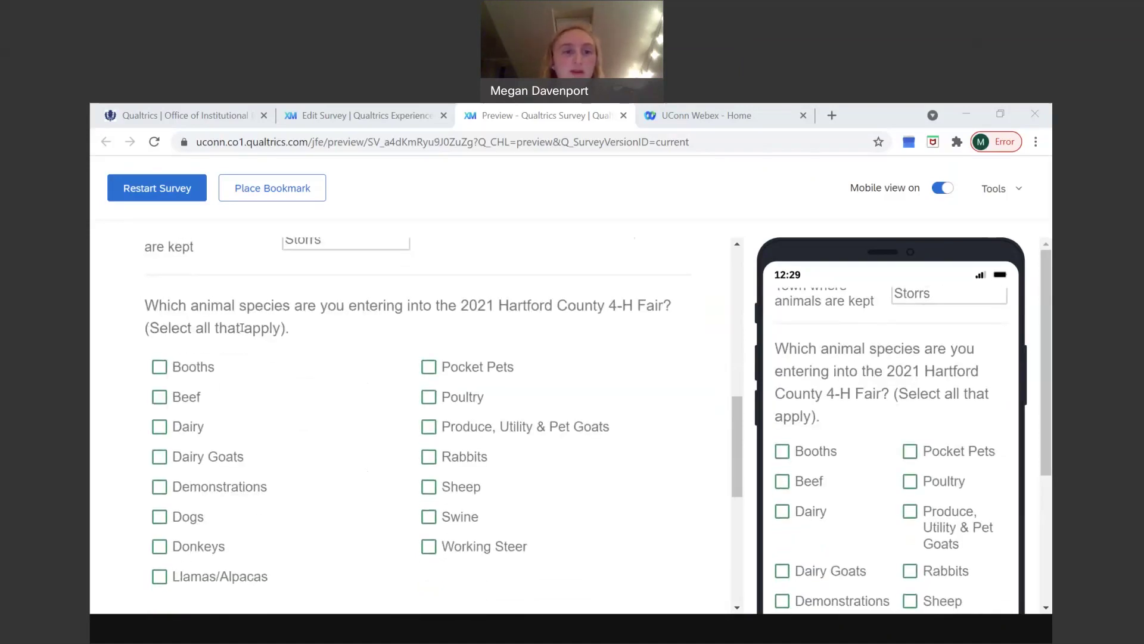
{"action": "scroll", "coordinate": [242, 327], "scroll_direction": "up", "scroll_amount": 1}
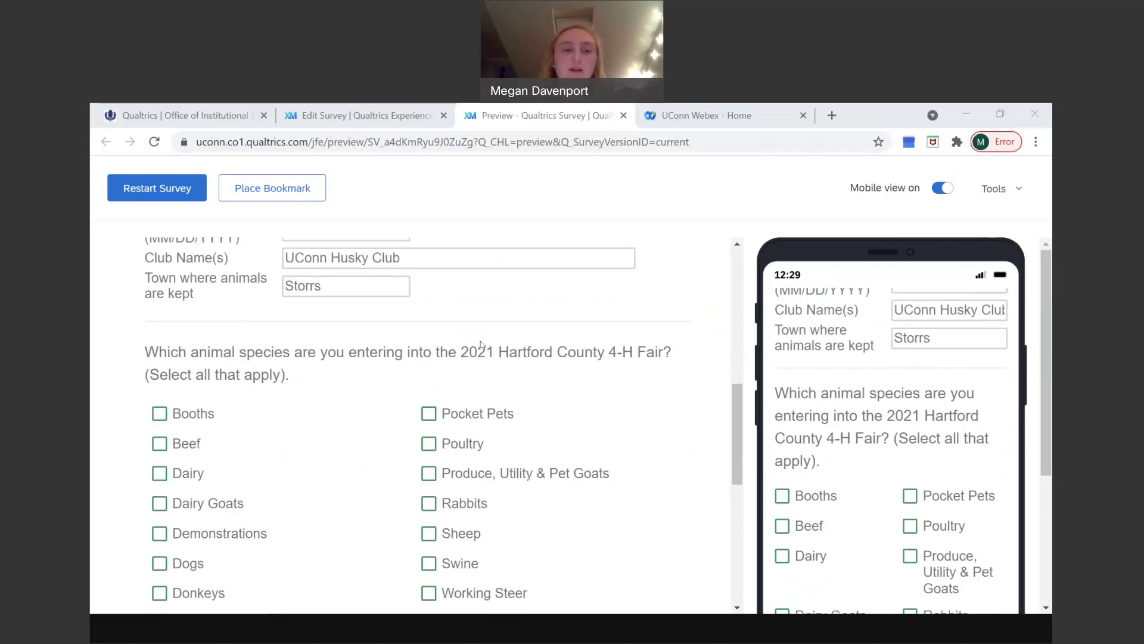
{"action": "left_click", "coordinate": [195, 419]}
{"action": "left_click", "coordinate": [189, 442]}
{"action": "left_click", "coordinate": [187, 473]}
{"action": "left_click", "coordinate": [182, 448]}
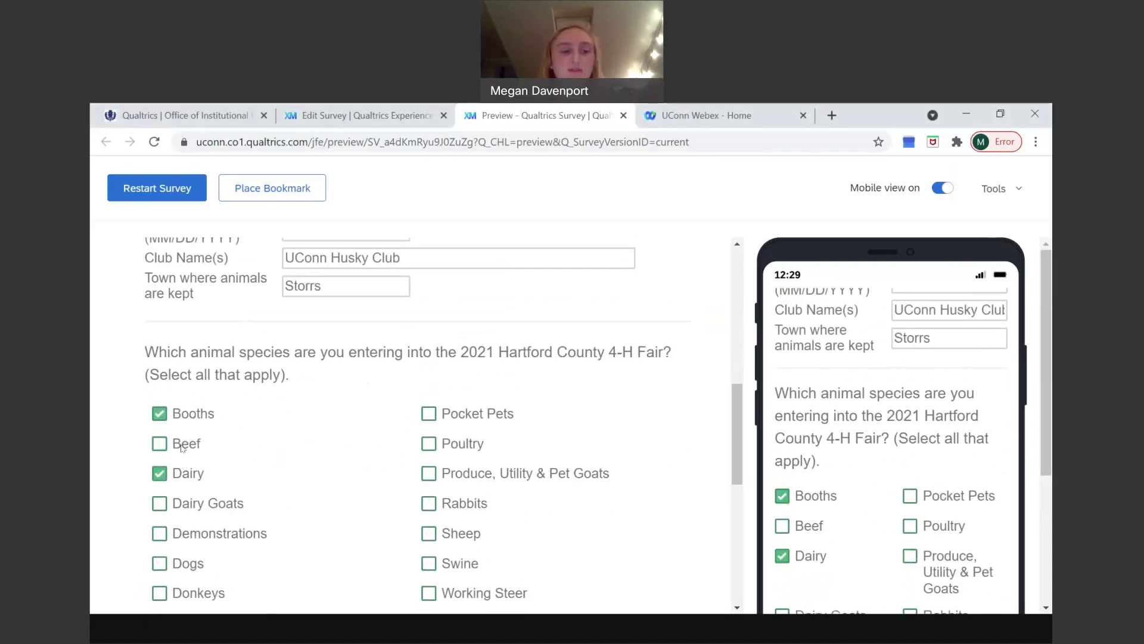
{"action": "left_click", "coordinate": [201, 415]}
{"action": "left_click", "coordinate": [189, 471]}
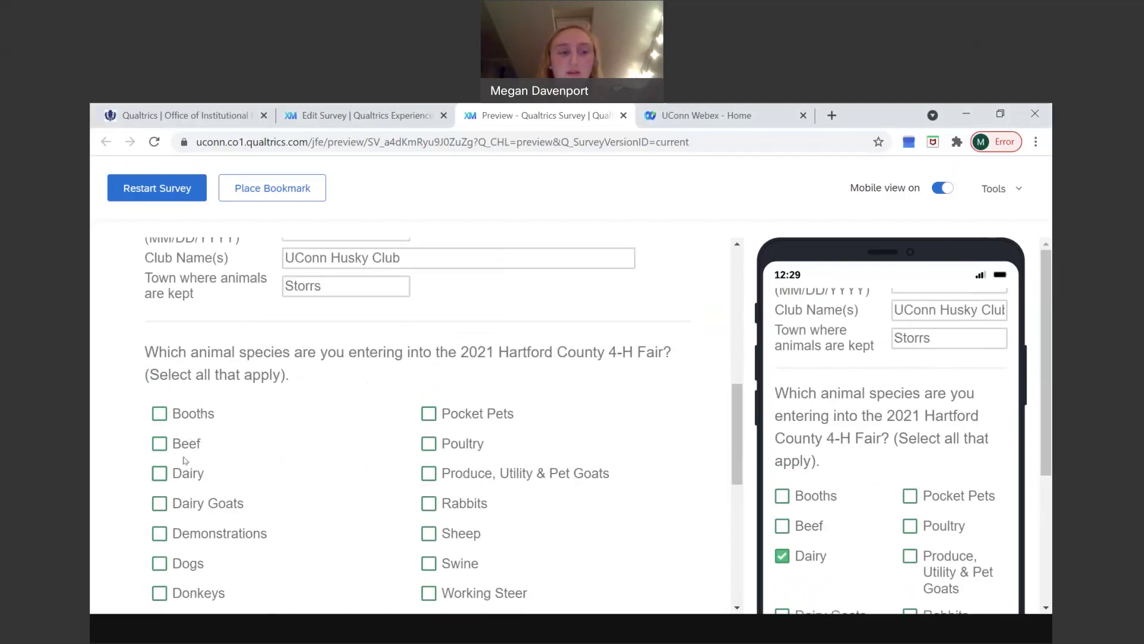
{"action": "scroll", "coordinate": [378, 470], "scroll_direction": "down", "scroll_amount": 2}
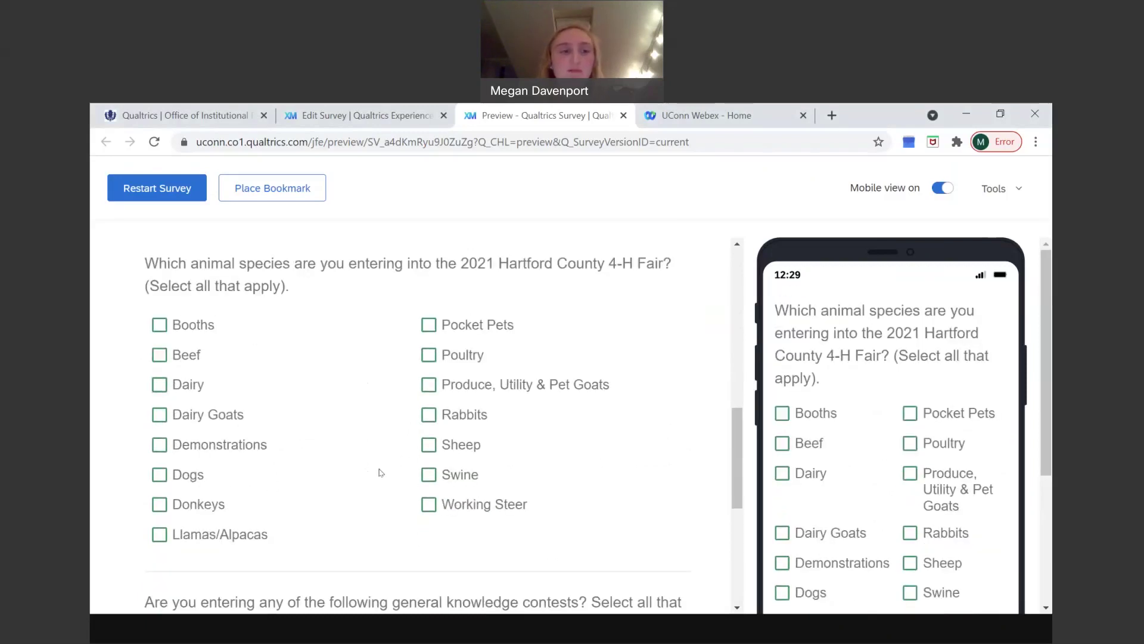
{"action": "left_click", "coordinate": [186, 384]}
{"action": "left_click", "coordinate": [182, 474]}
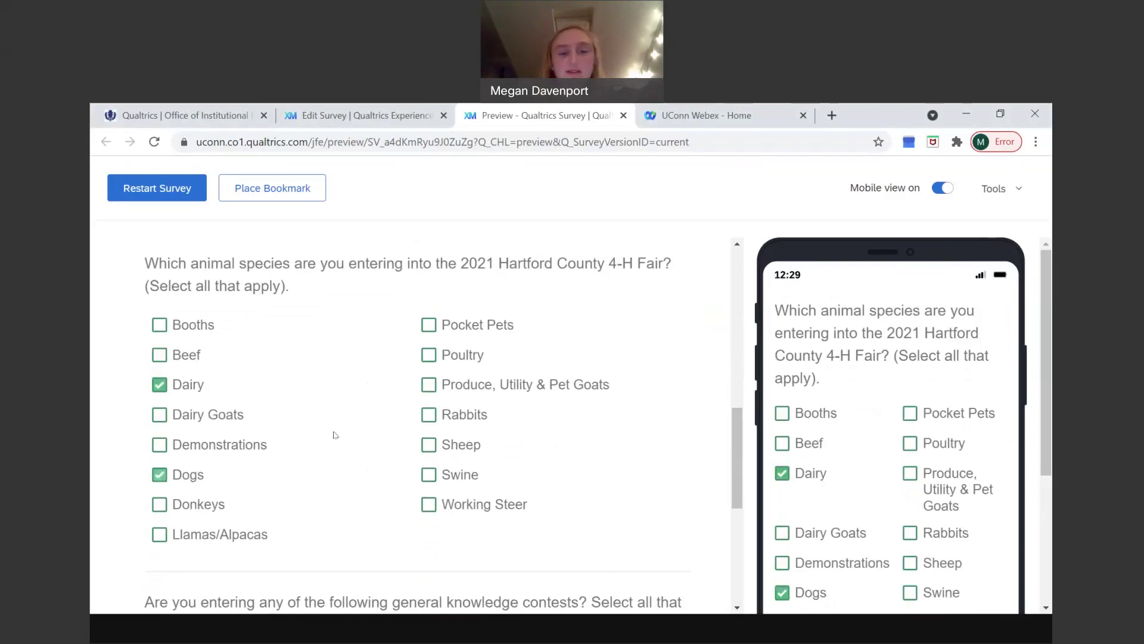
{"action": "scroll", "coordinate": [348, 401], "scroll_direction": "up", "scroll_amount": 1}
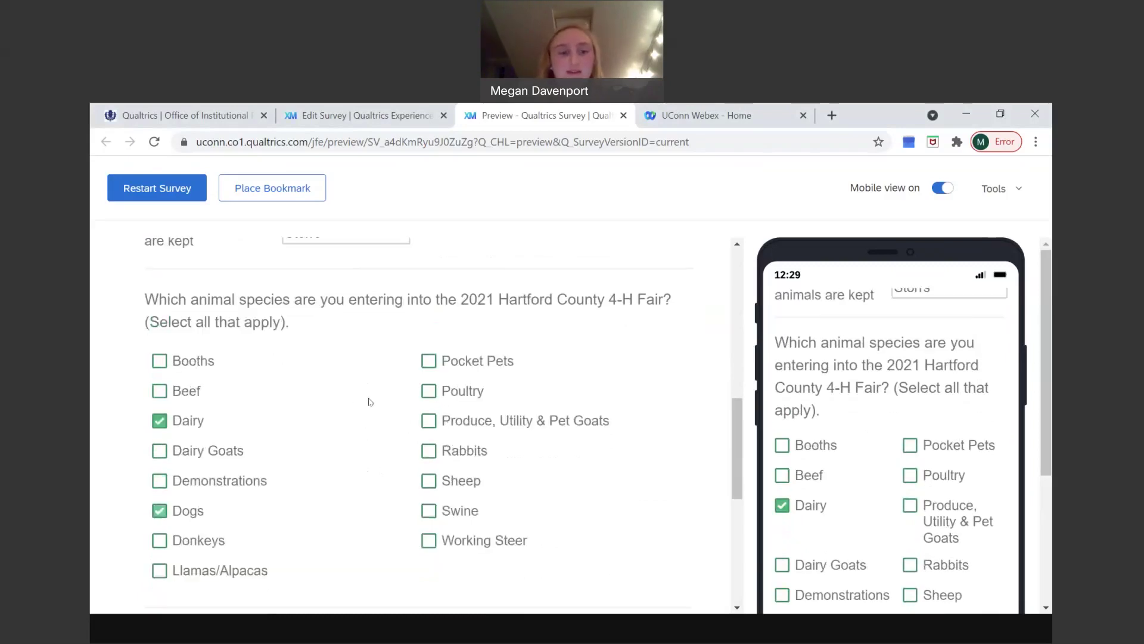
{"action": "left_click", "coordinate": [471, 394]}
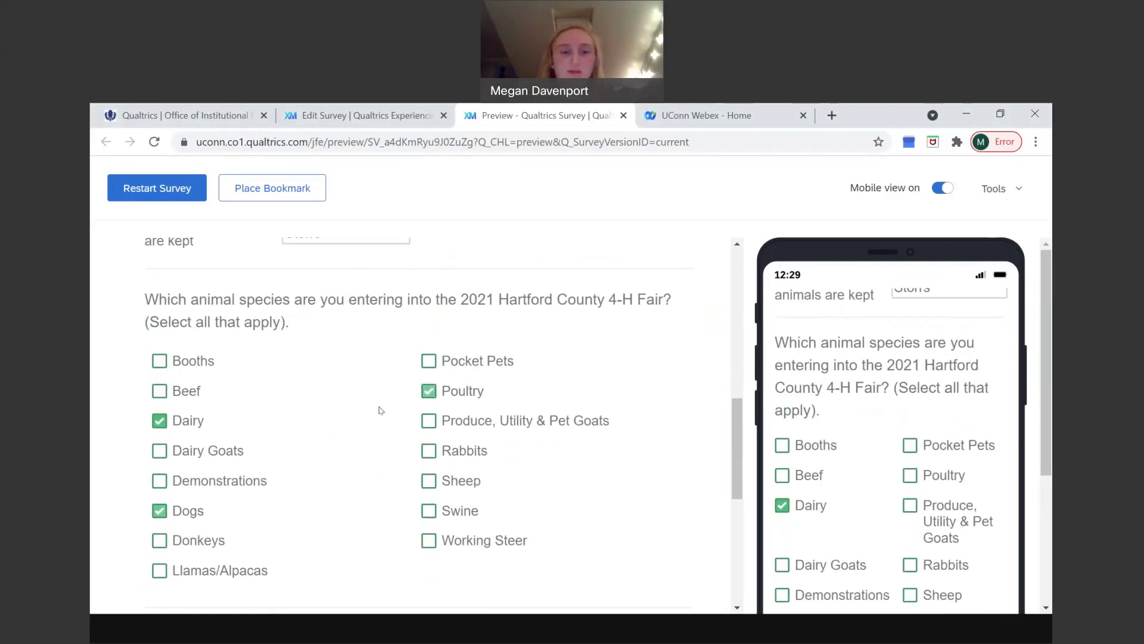
Step: Choose None of the above for the general knowledge contests and submit the page
{"action": "scroll", "coordinate": [380, 410], "scroll_direction": "down", "scroll_amount": 2}
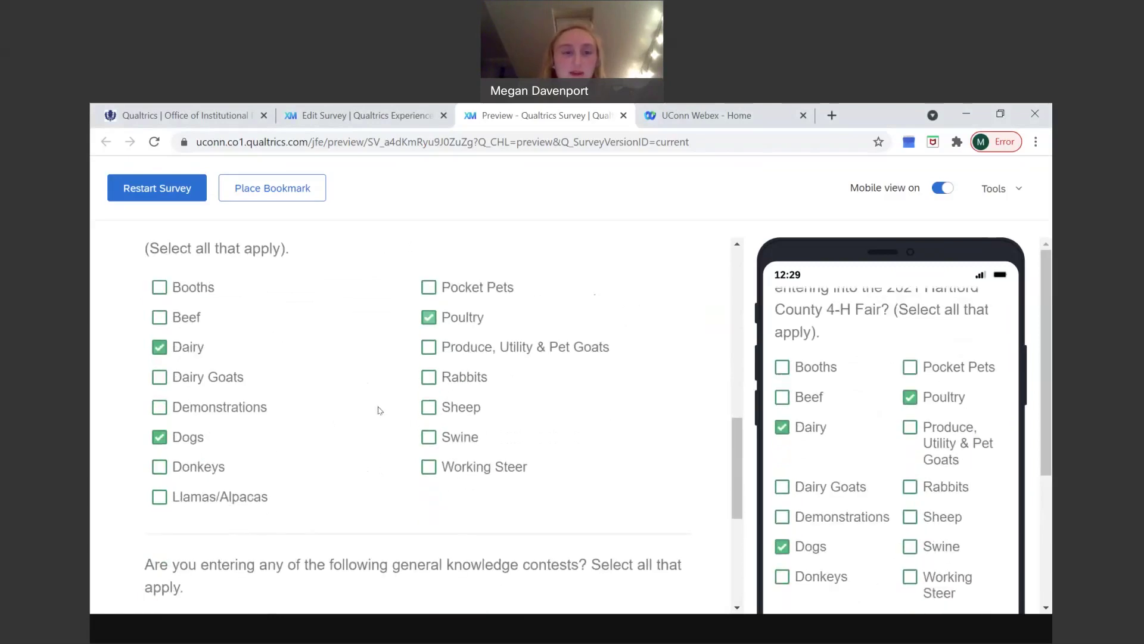
{"action": "scroll", "coordinate": [380, 410], "scroll_direction": "down", "scroll_amount": 6}
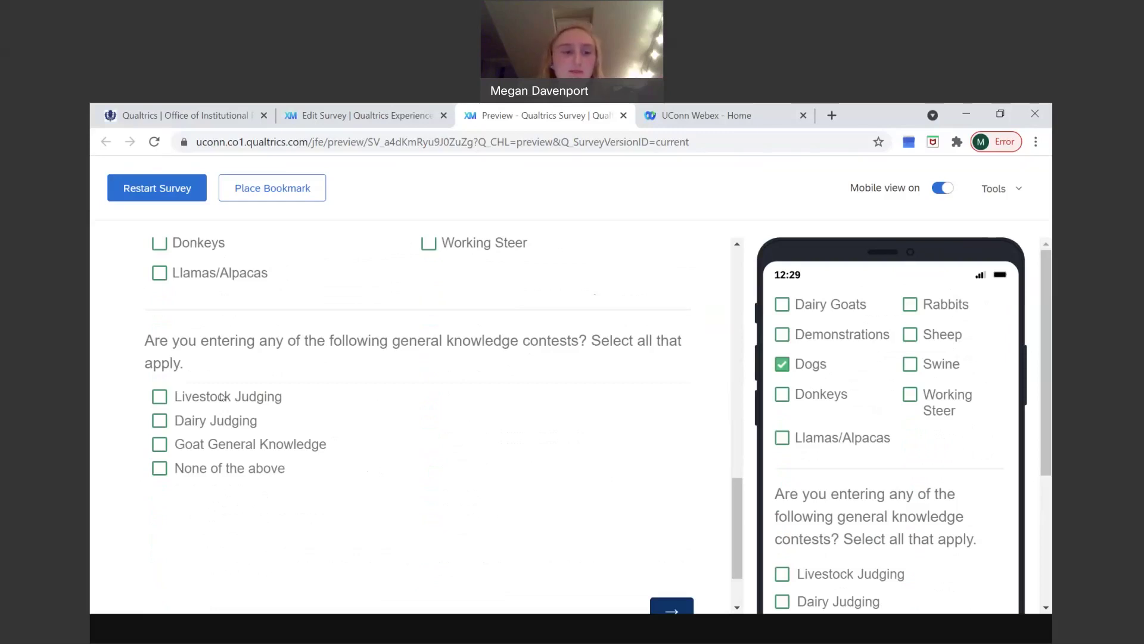
{"action": "left_click", "coordinate": [160, 397]}
{"action": "left_click", "coordinate": [159, 420]}
{"action": "left_click", "coordinate": [159, 396]}
{"action": "left_click", "coordinate": [159, 420]}
{"action": "left_click", "coordinate": [159, 468]}
{"action": "scroll", "coordinate": [420, 508], "scroll_direction": "down", "scroll_amount": 1}
{"action": "left_click", "coordinate": [671, 549]}
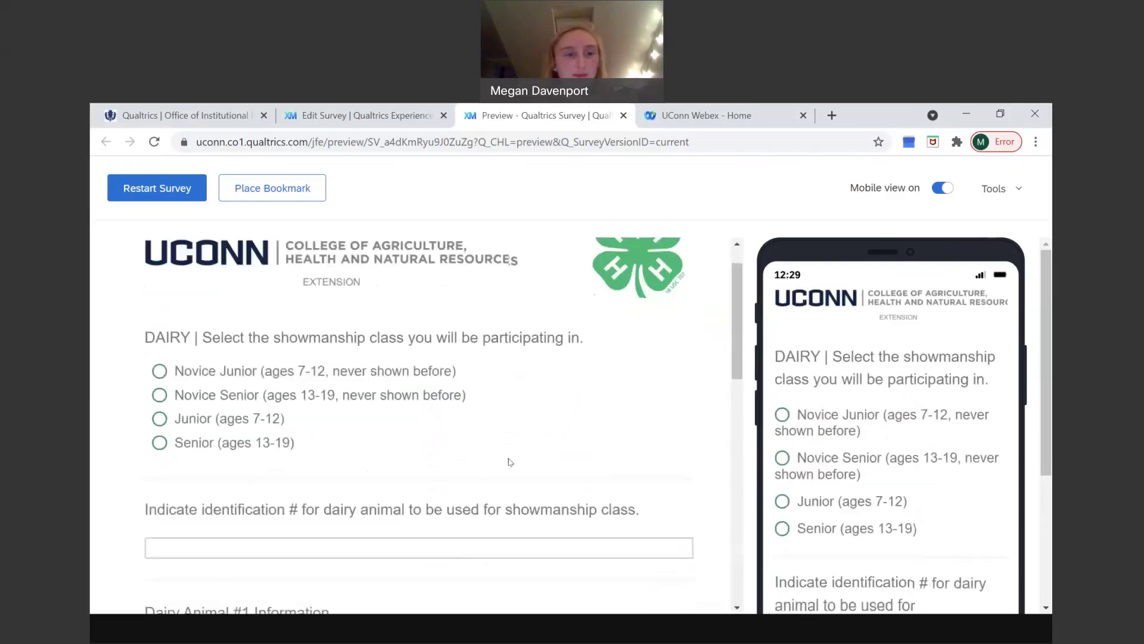
{"action": "scroll", "coordinate": [313, 325], "scroll_direction": "down", "scroll_amount": 1}
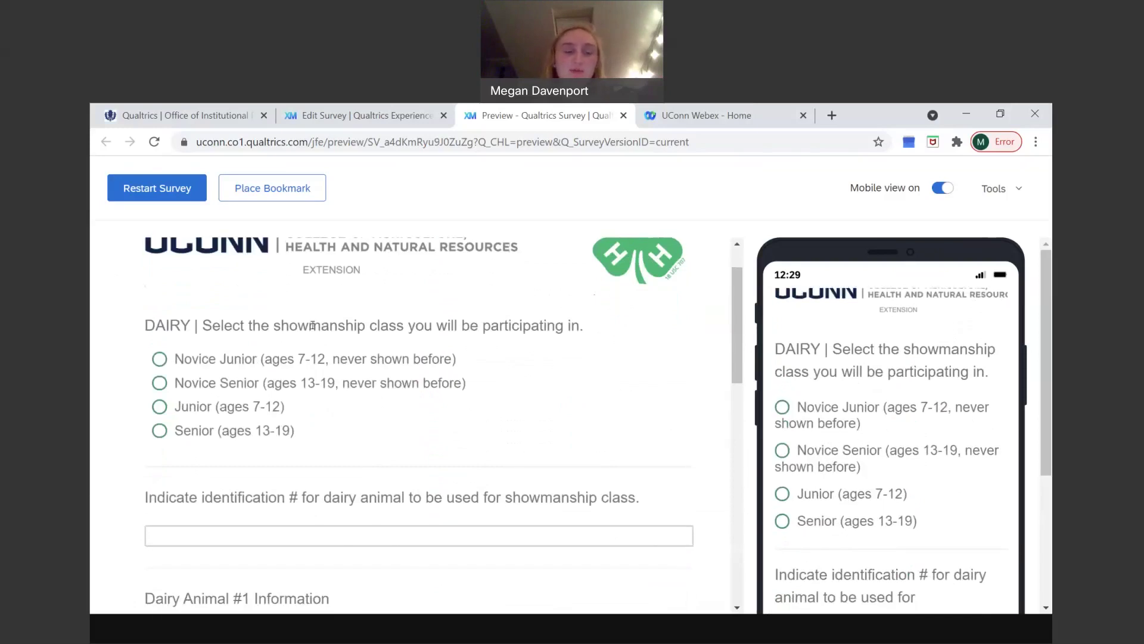
{"action": "left_click", "coordinate": [208, 384]}
{"action": "scroll", "coordinate": [374, 431], "scroll_direction": "down", "scroll_amount": 3}
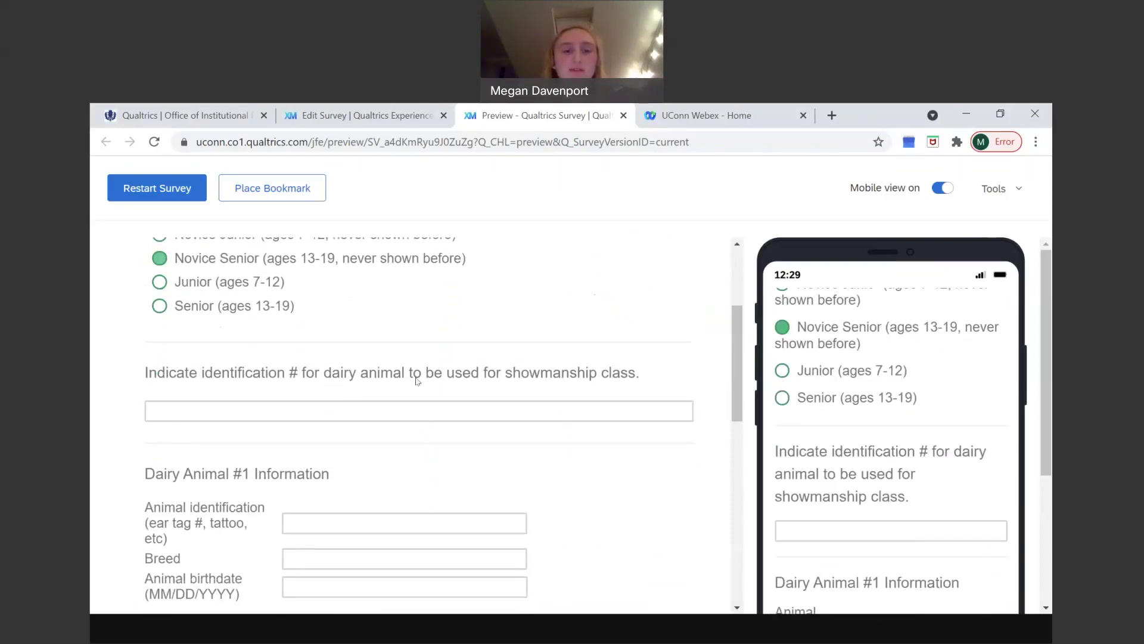
{"action": "scroll", "coordinate": [416, 380], "scroll_direction": "down", "scroll_amount": 1}
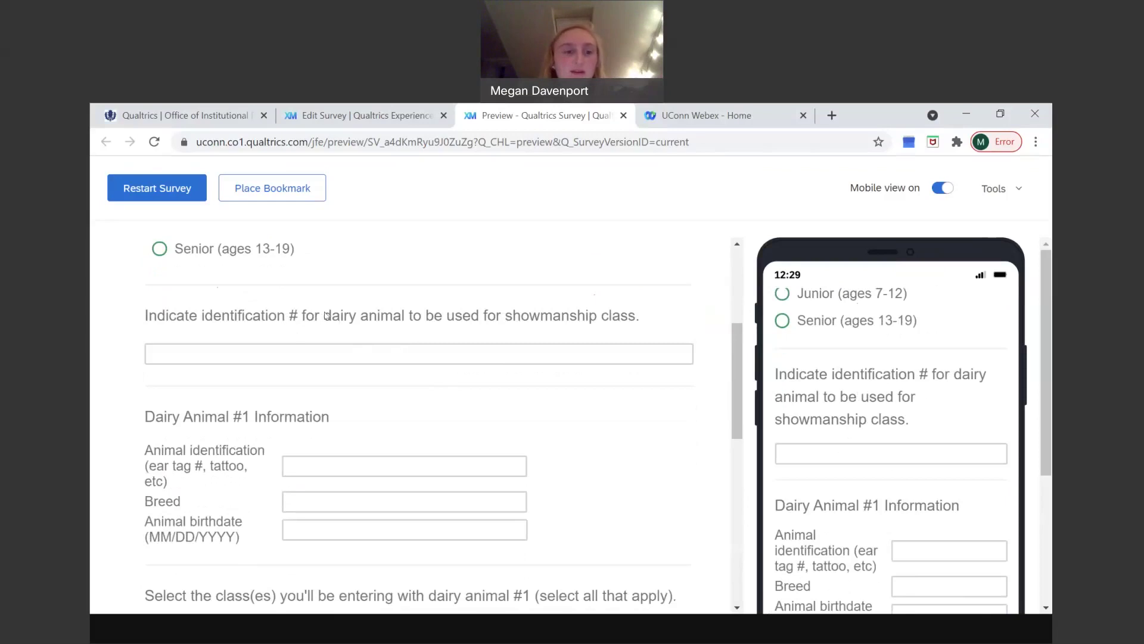
{"action": "scroll", "coordinate": [327, 316], "scroll_direction": "down", "scroll_amount": 2}
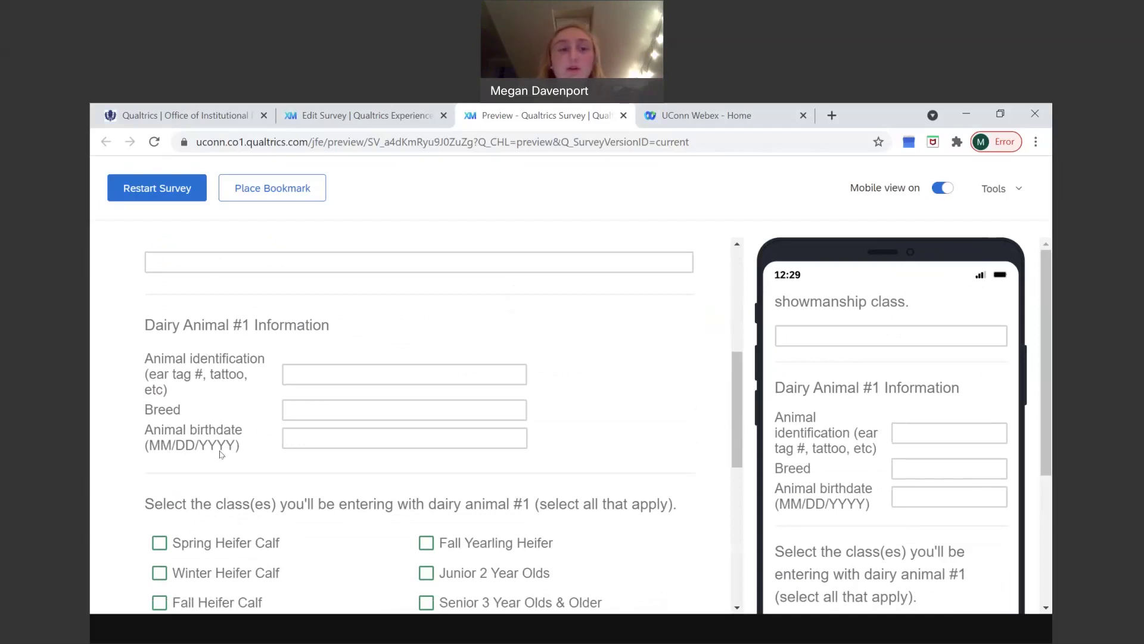
Step: Enter dairy animal #1 in the Winter Heifer Calf and Bred & Owned classes
{"action": "scroll", "coordinate": [220, 454], "scroll_direction": "down", "scroll_amount": 3}
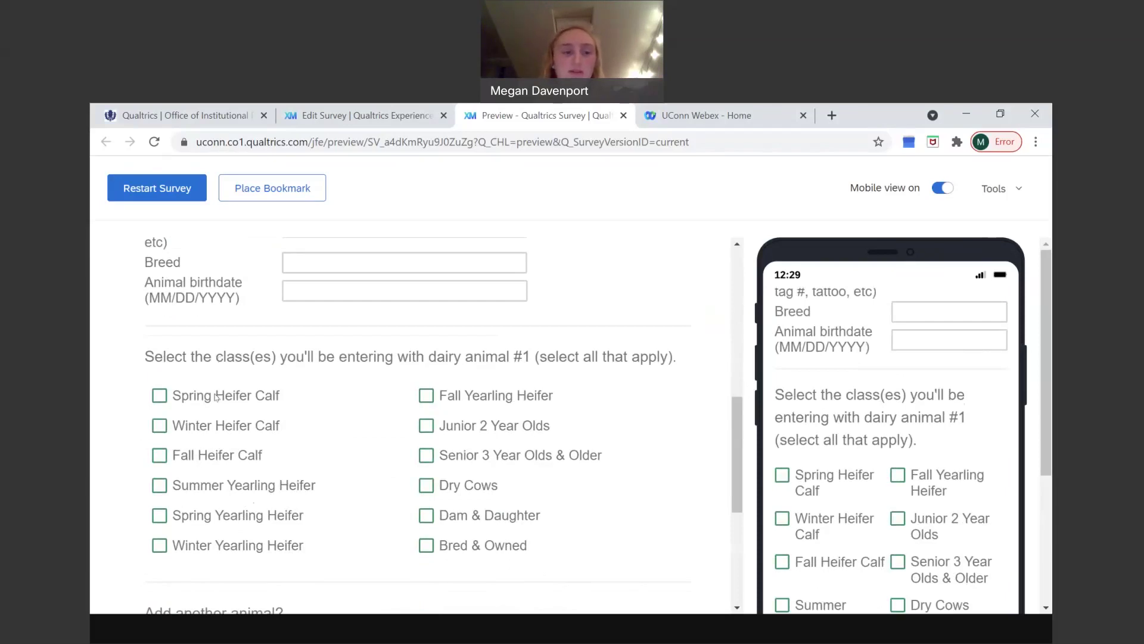
{"action": "left_click", "coordinate": [254, 426]}
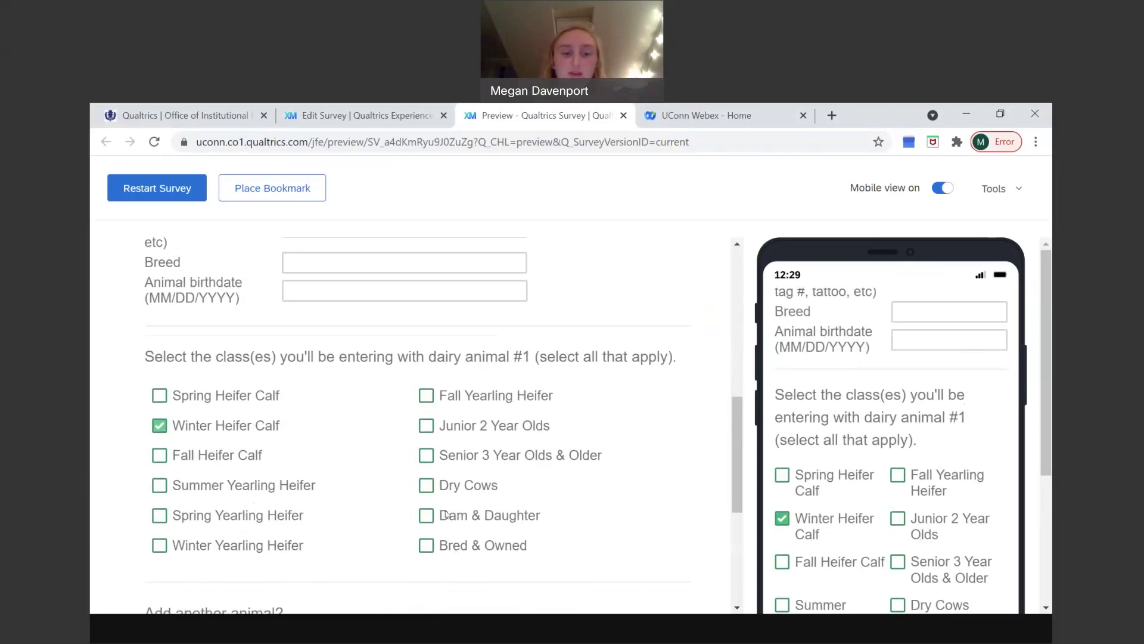
{"action": "left_click", "coordinate": [469, 516]}
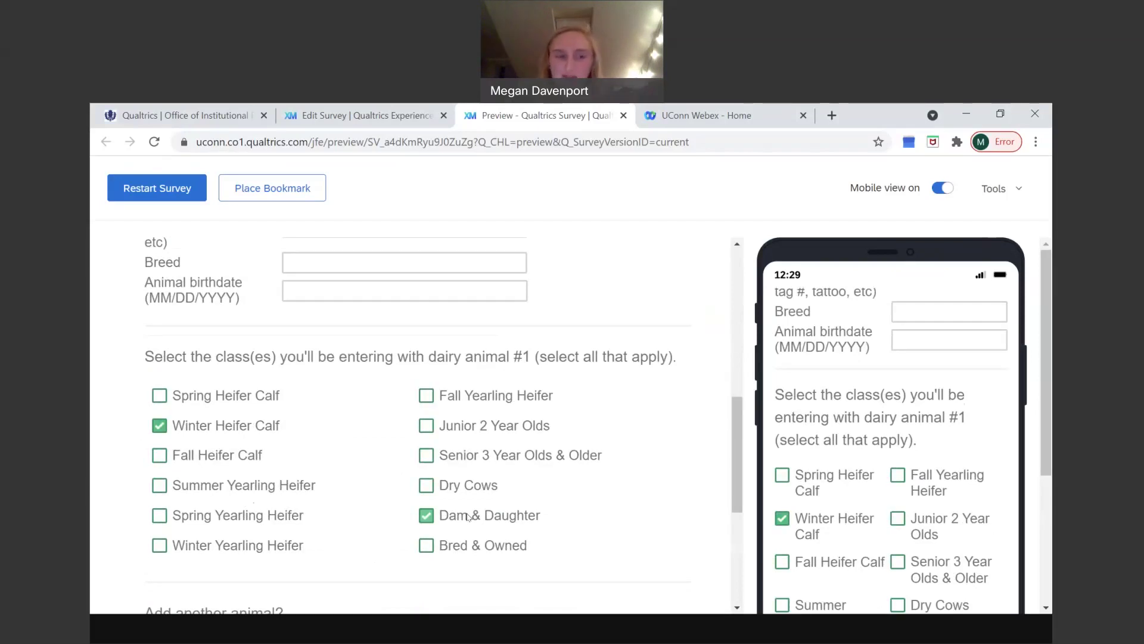
{"action": "left_click", "coordinate": [432, 547]}
{"action": "left_click", "coordinate": [427, 516]}
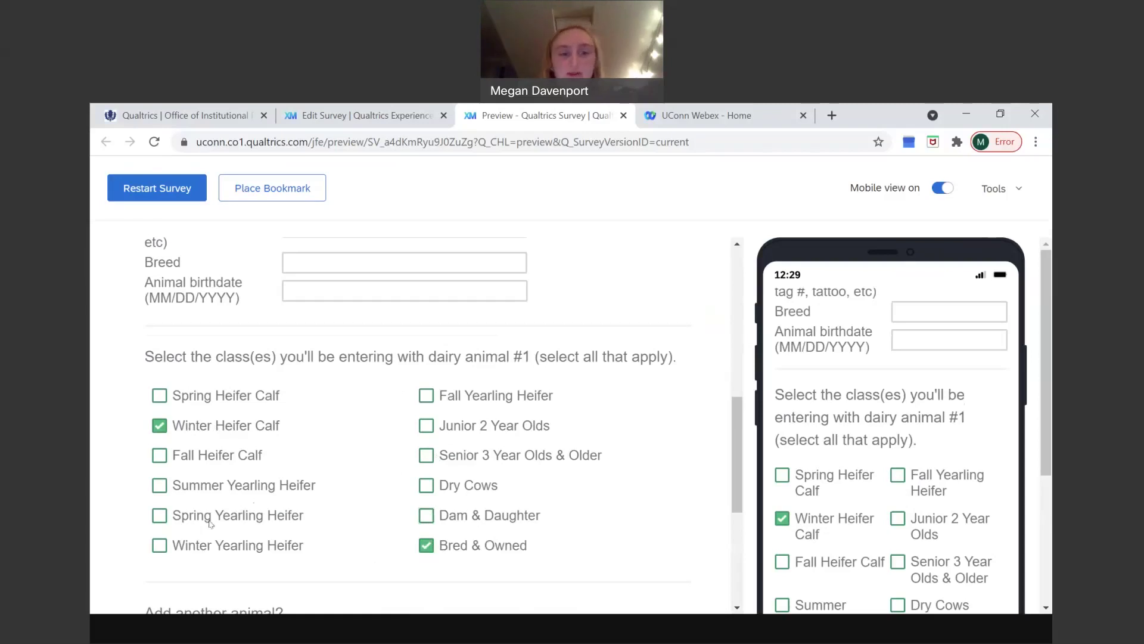
Step: Answer Yes to adding another animal and continue to the animal #2 page
{"action": "scroll", "coordinate": [354, 515], "scroll_direction": "down", "scroll_amount": 2}
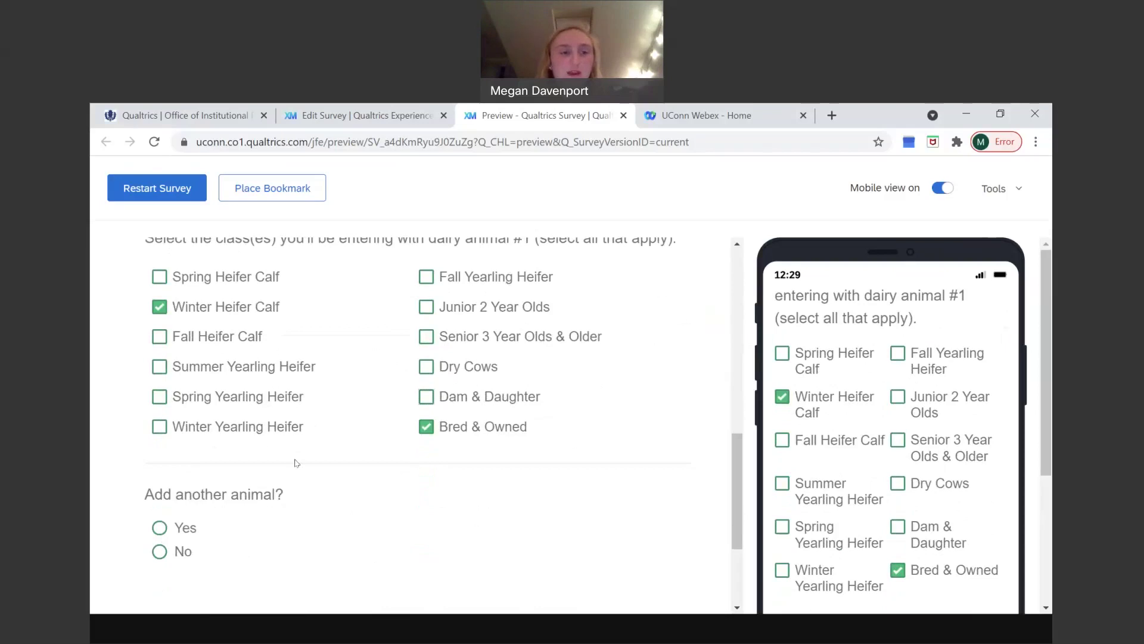
{"action": "scroll", "coordinate": [287, 501], "scroll_direction": "down", "scroll_amount": 1}
{"action": "left_click", "coordinate": [184, 452]}
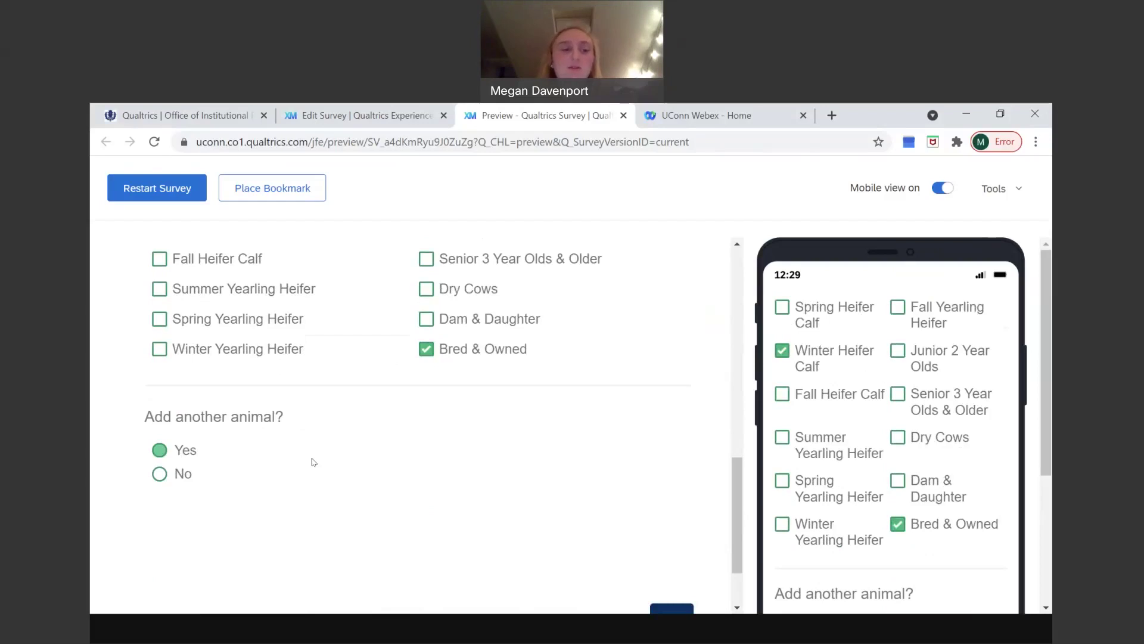
{"action": "left_click", "coordinate": [159, 473]}
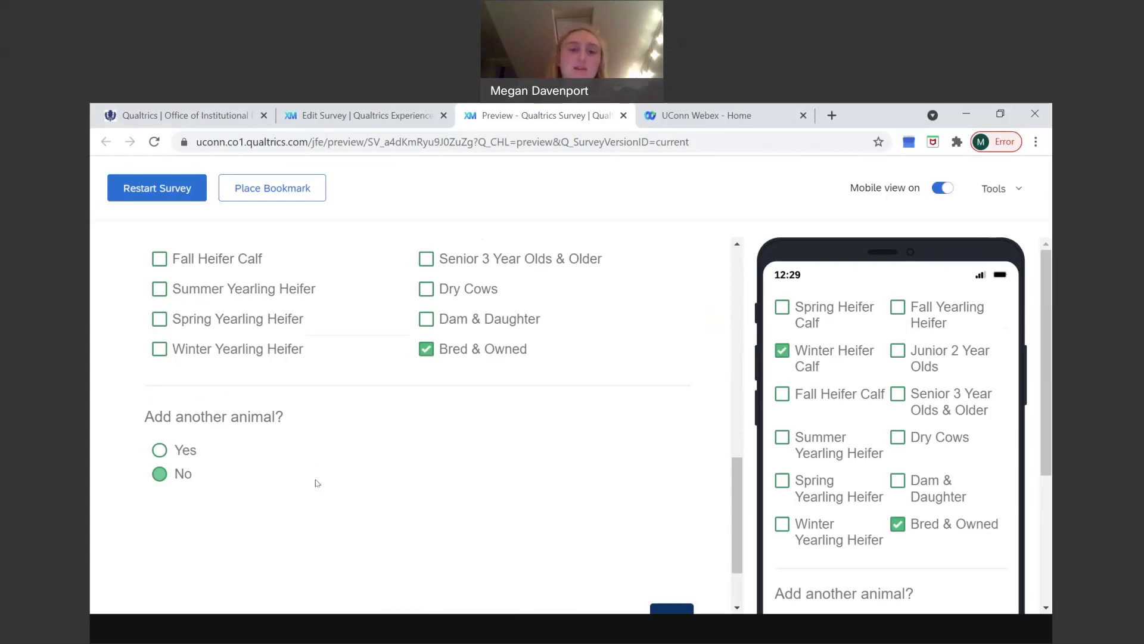
{"action": "scroll", "coordinate": [316, 481], "scroll_direction": "down", "scroll_amount": 2}
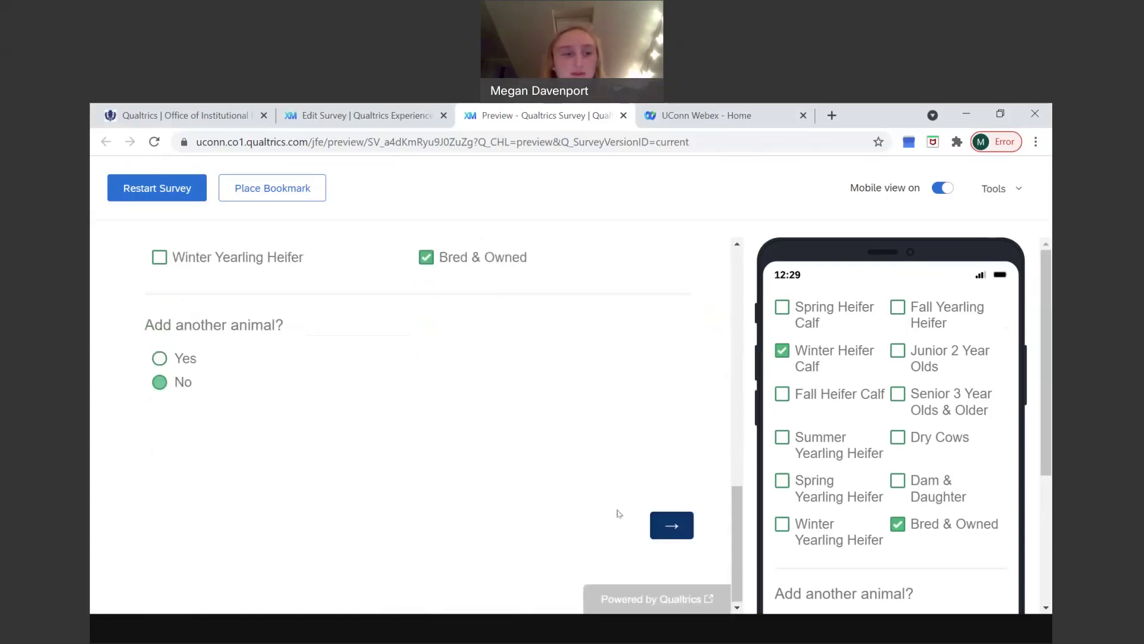
{"action": "left_click", "coordinate": [186, 359]}
{"action": "left_click", "coordinate": [685, 526]}
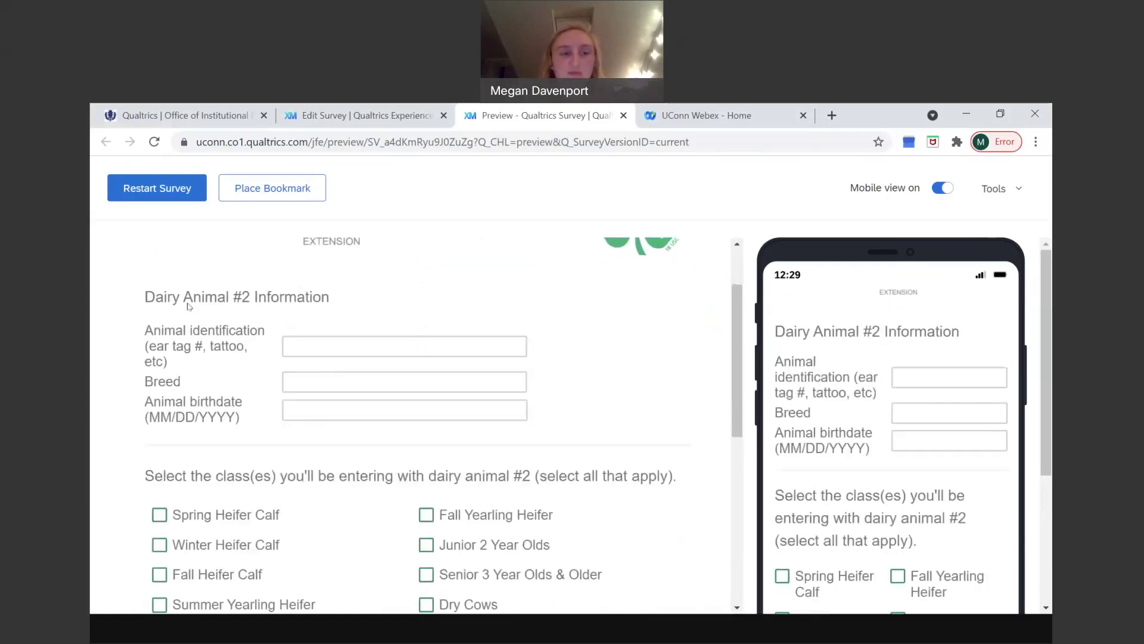
Step: Leave animal #2 blank, answer No to another animal, and record 2 dairy animals shown
{"action": "scroll", "coordinate": [267, 506], "scroll_direction": "down", "scroll_amount": 5}
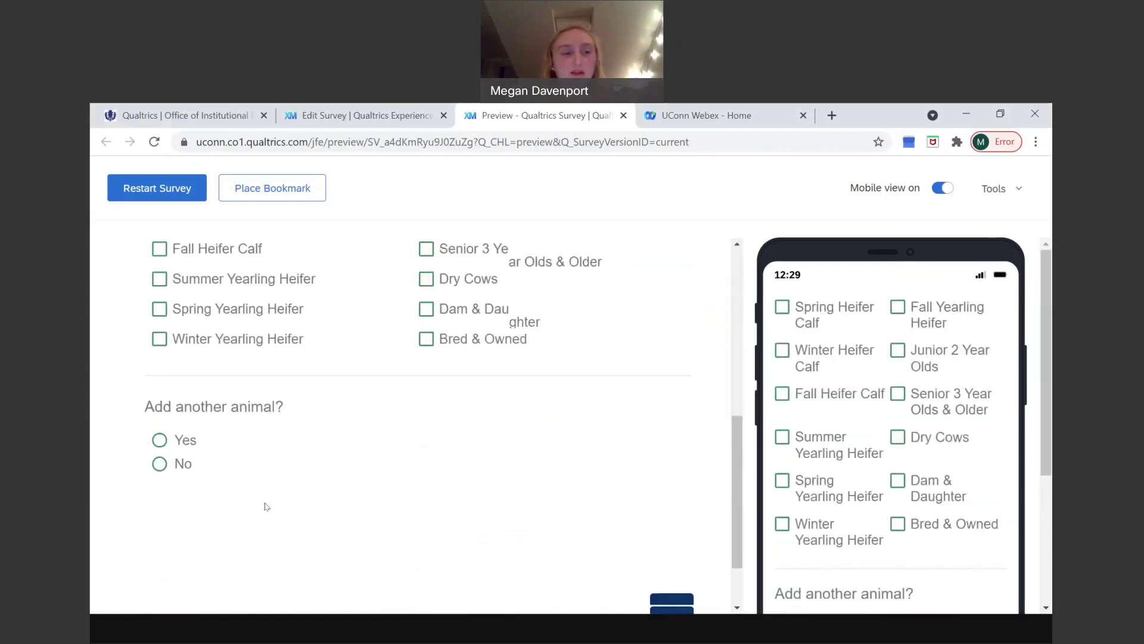
{"action": "left_click", "coordinate": [182, 460]}
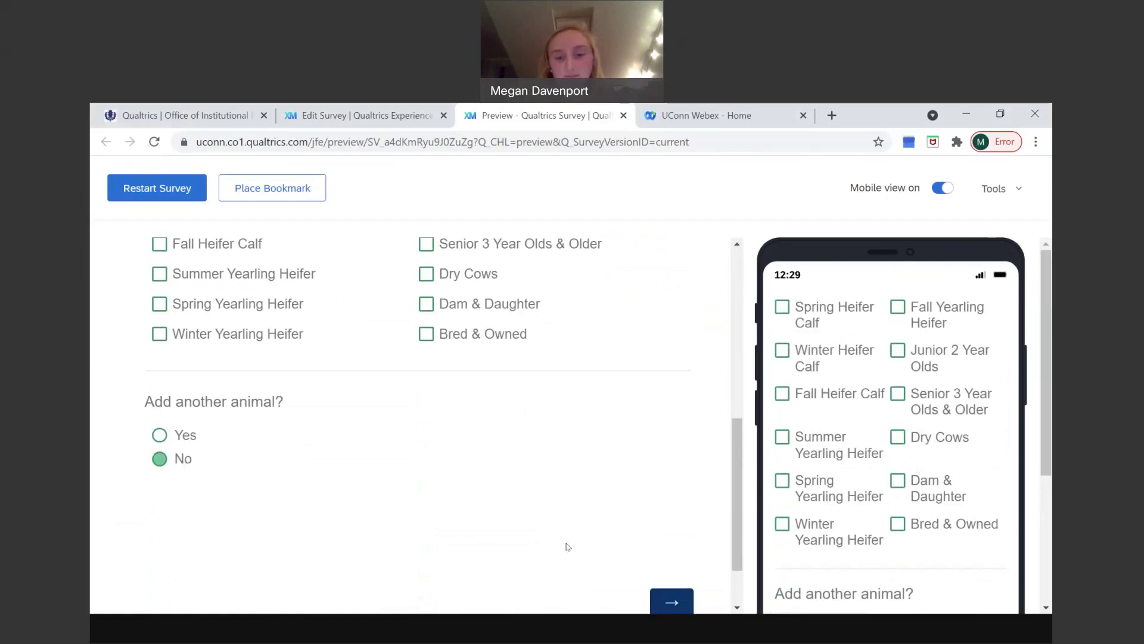
{"action": "left_click", "coordinate": [671, 601]}
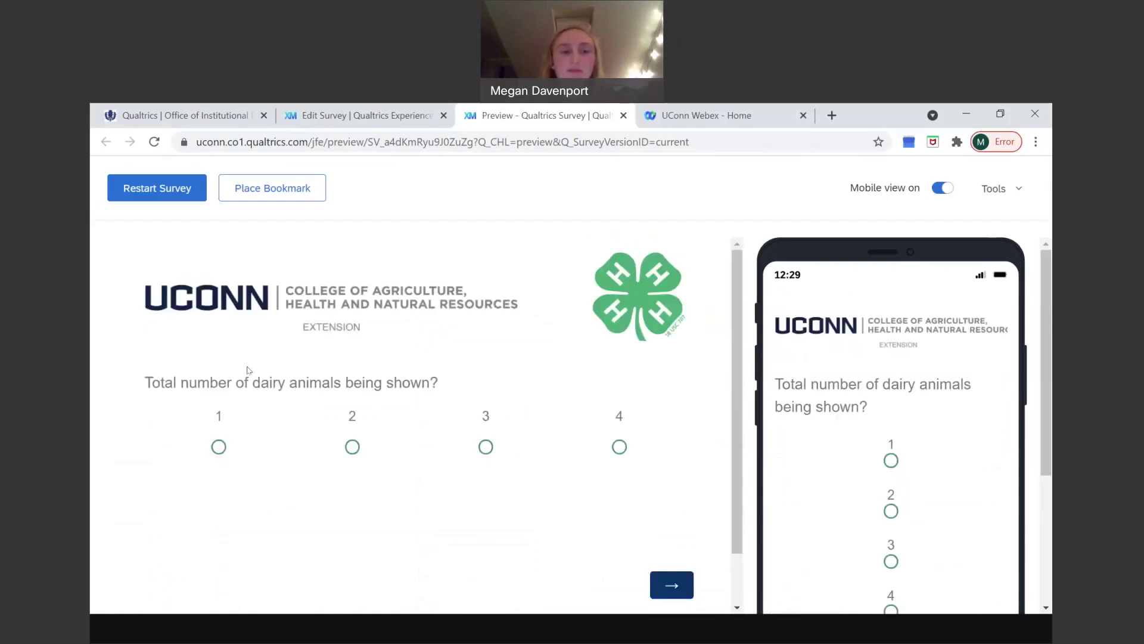
{"action": "left_click", "coordinate": [352, 447]}
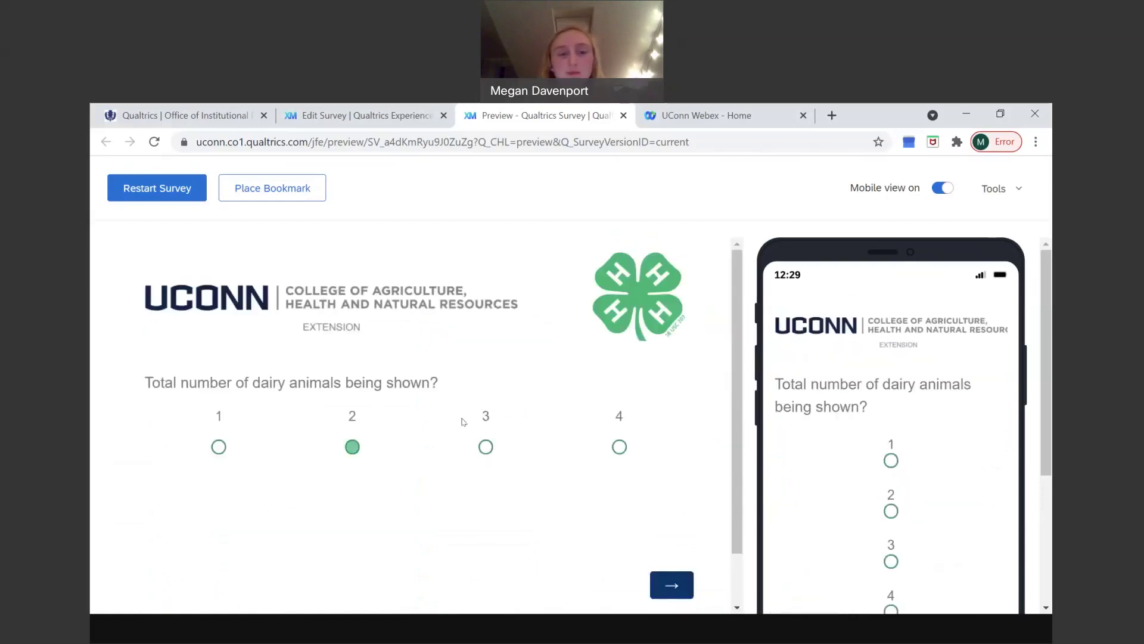
{"action": "scroll", "coordinate": [463, 421], "scroll_direction": "down", "scroll_amount": 1}
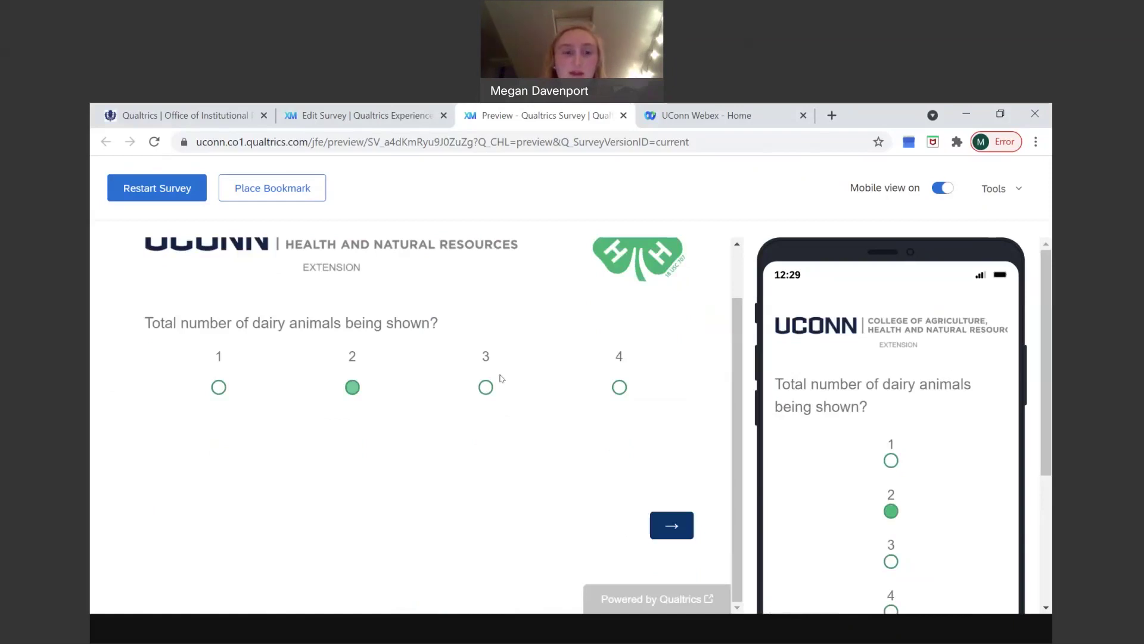
{"action": "left_click", "coordinate": [678, 532]}
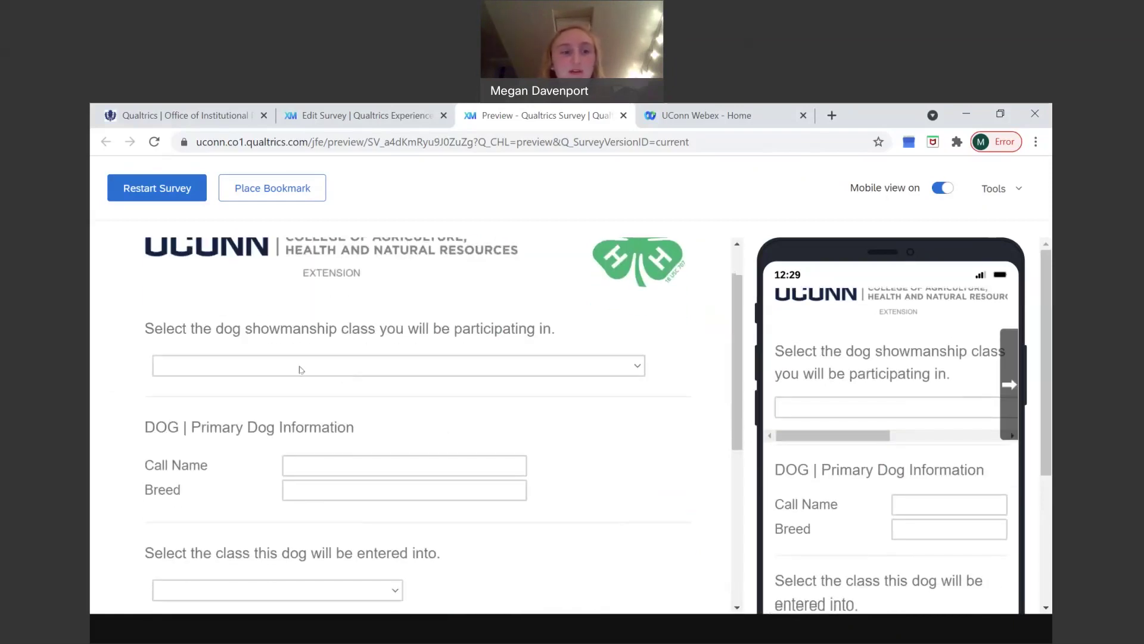
Step: Set the dog showmanship class to Intermediate Senior
{"action": "left_click", "coordinate": [301, 369]}
{"action": "key", "text": "Up"}
{"action": "key", "text": "Up"}
{"action": "key", "text": "Up"}
{"action": "key", "text": "Up"}
{"action": "key", "text": "Return"}
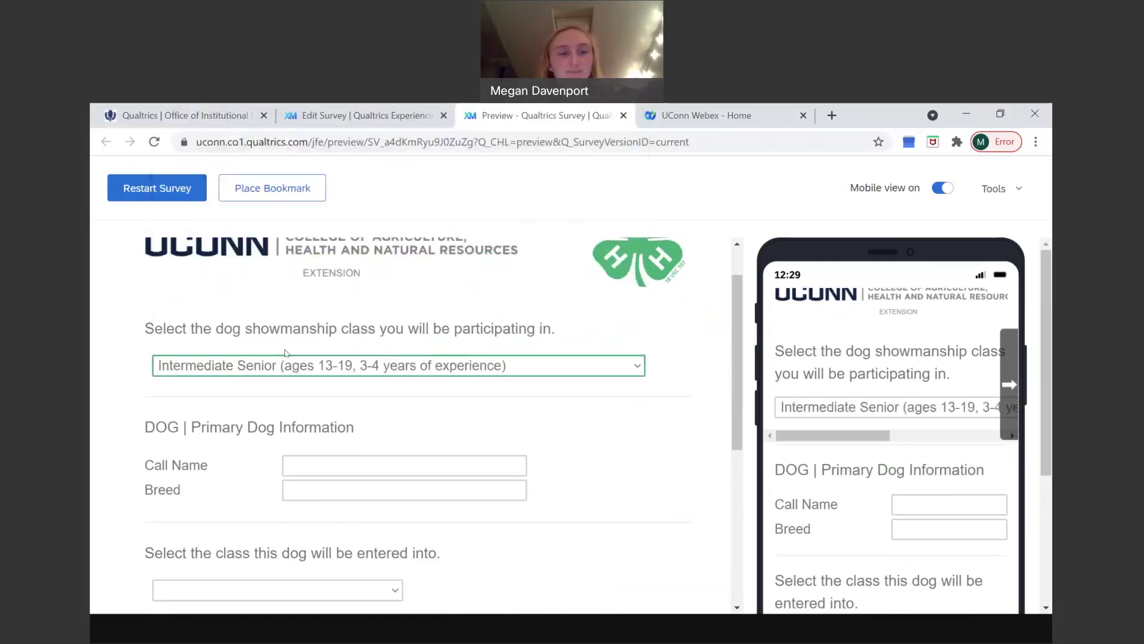
{"action": "scroll", "coordinate": [327, 409], "scroll_direction": "down", "scroll_amount": 1}
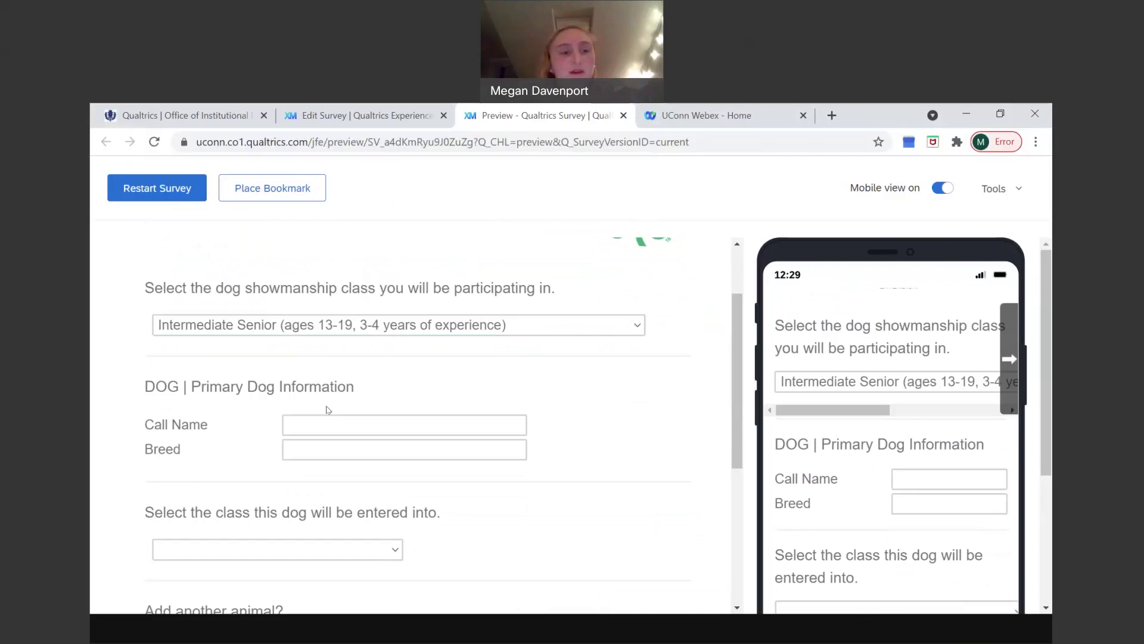
{"action": "scroll", "coordinate": [235, 406], "scroll_direction": "down", "scroll_amount": 1}
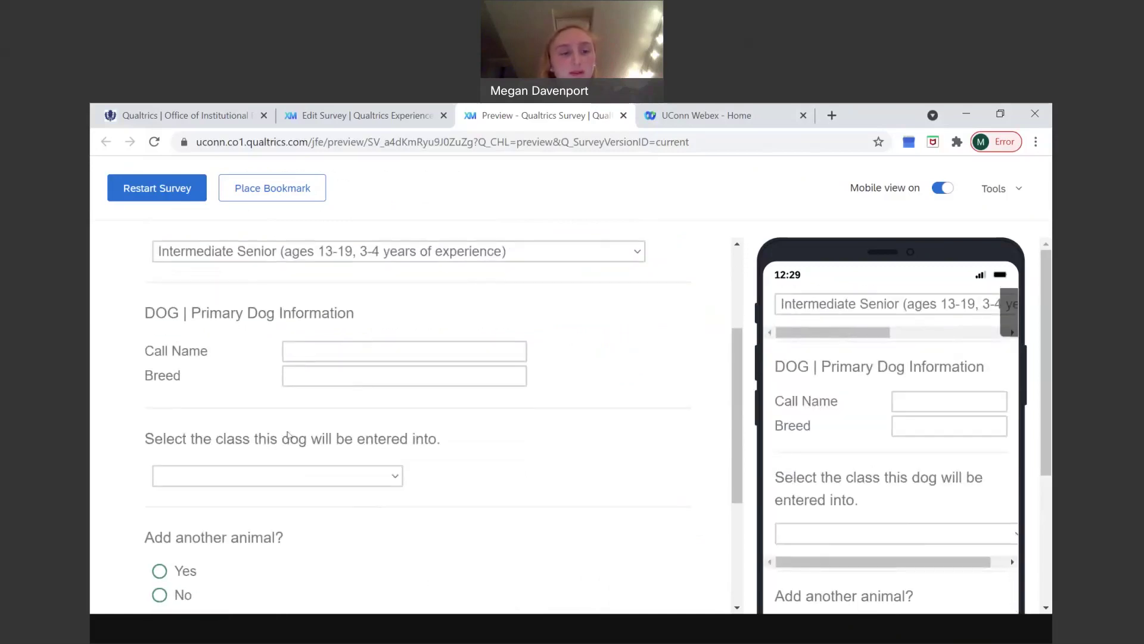
Step: Enter the dog in ON LEASH DIVISION | Classes 1-7, answer No to another animal, and continue
{"action": "left_click", "coordinate": [237, 479]}
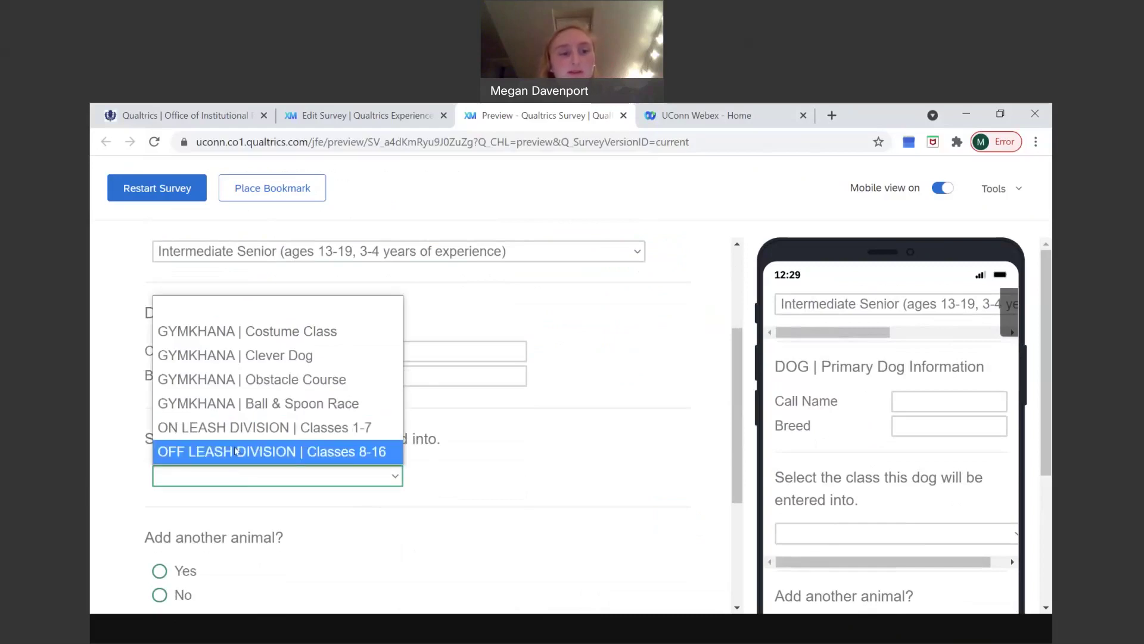
{"action": "left_click", "coordinate": [196, 433]}
{"action": "scroll", "coordinate": [429, 483], "scroll_direction": "down", "scroll_amount": 3}
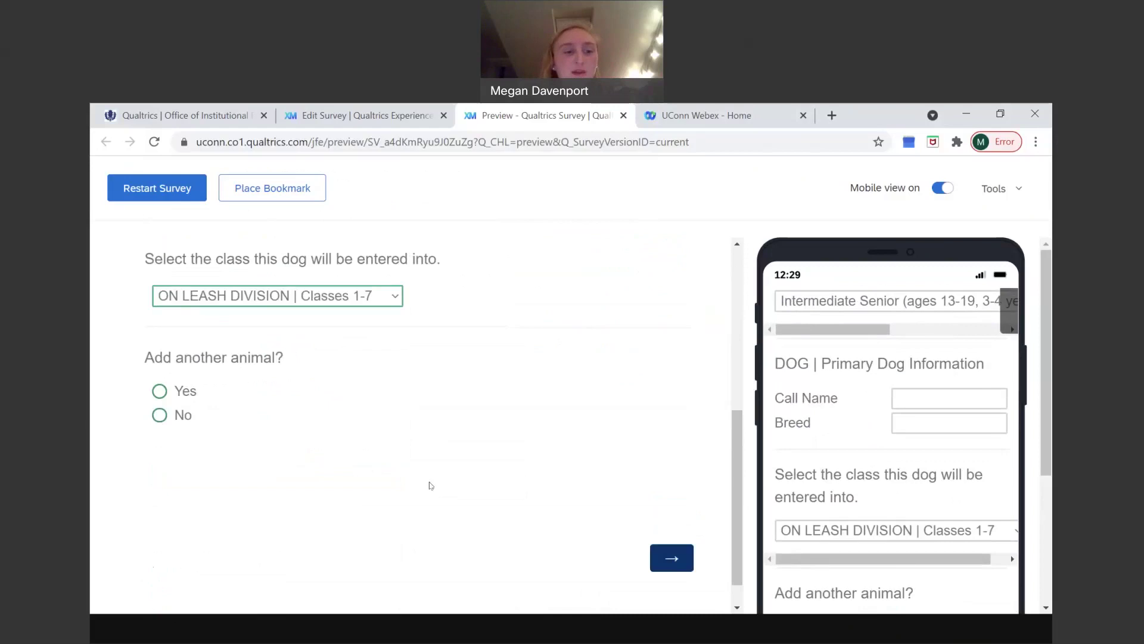
{"action": "left_click", "coordinate": [179, 415]}
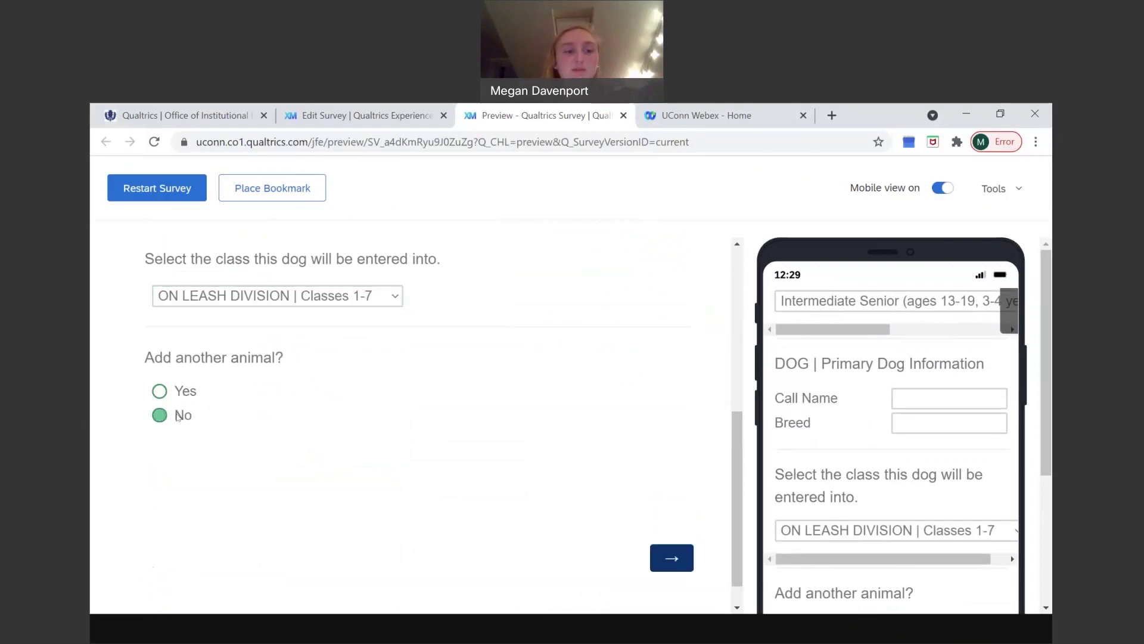
{"action": "scroll", "coordinate": [441, 437], "scroll_direction": "up", "scroll_amount": 2}
{"action": "scroll", "coordinate": [441, 437], "scroll_direction": "down", "scroll_amount": 2}
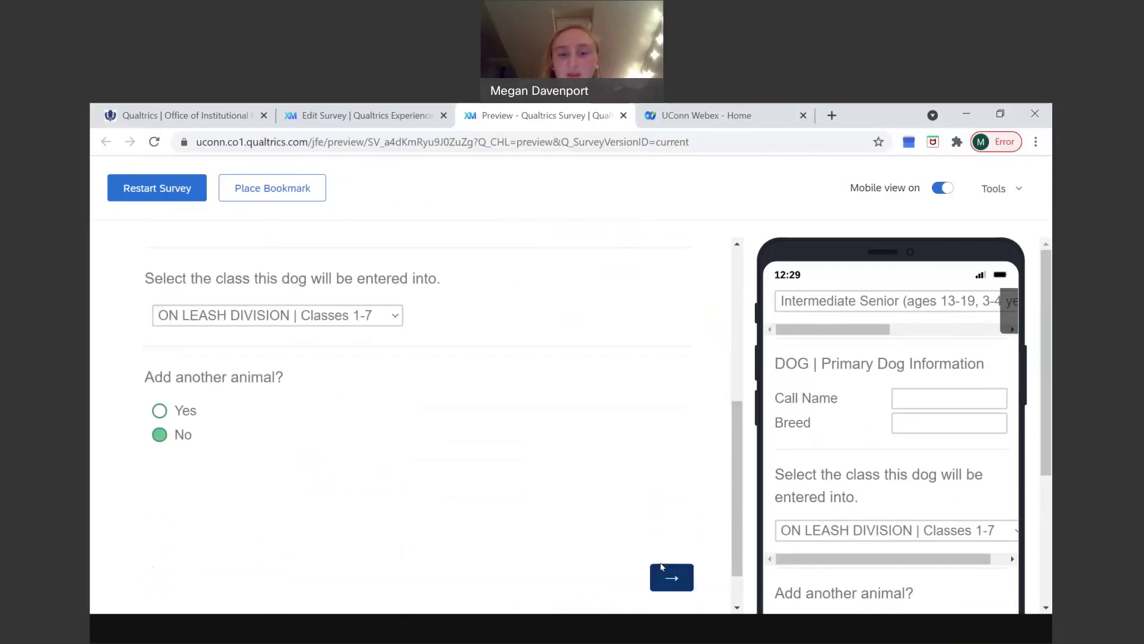
{"action": "left_click", "coordinate": [661, 572]}
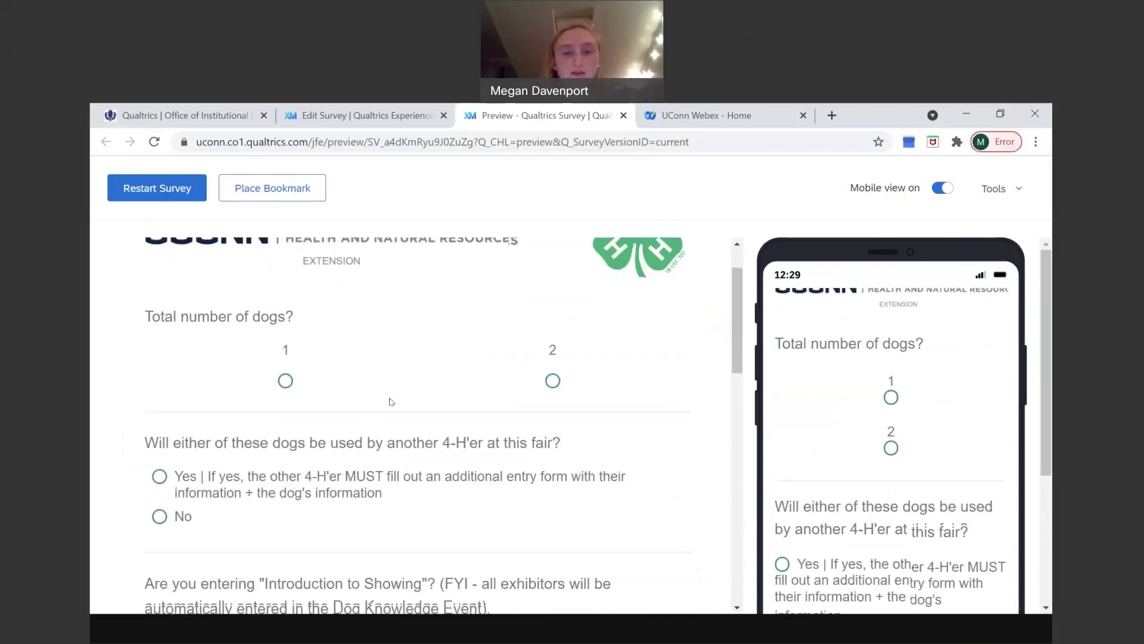
Step: Record 1 as the total number of dogs
{"action": "left_click", "coordinate": [285, 380]}
{"action": "scroll", "coordinate": [280, 381], "scroll_direction": "down", "scroll_amount": 2}
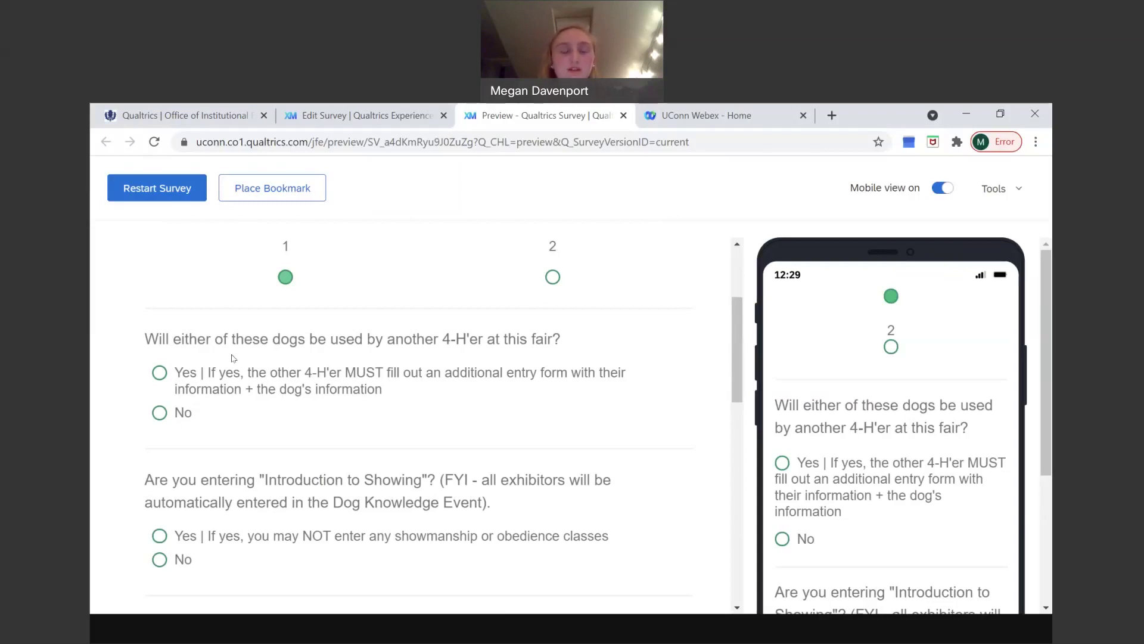
{"action": "scroll", "coordinate": [405, 423], "scroll_direction": "down", "scroll_amount": 2}
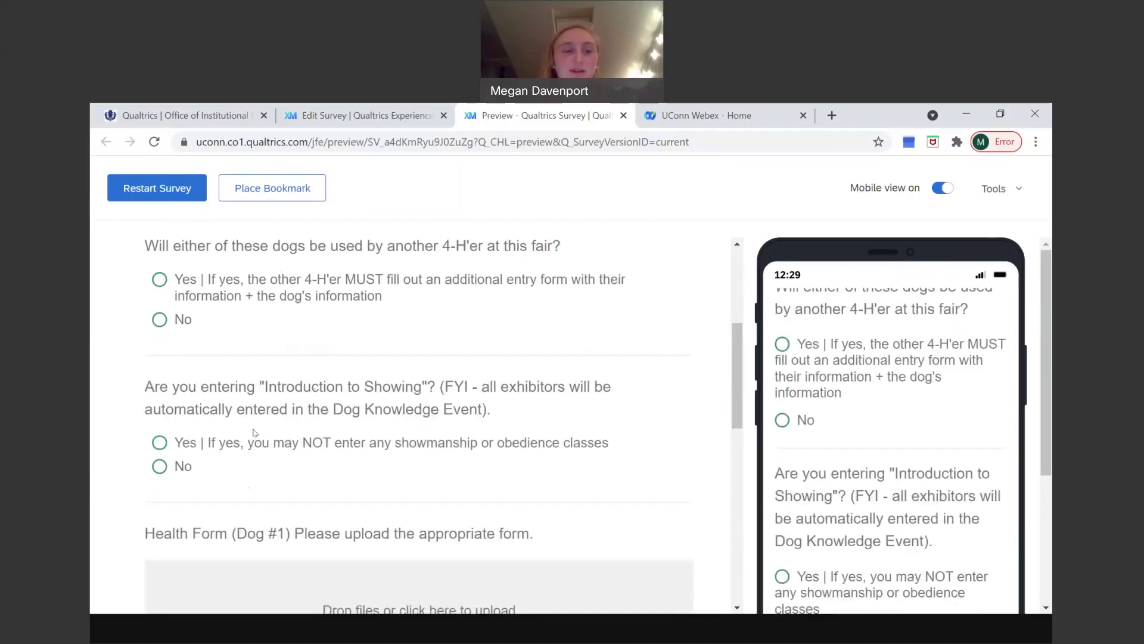
{"action": "scroll", "coordinate": [271, 447], "scroll_direction": "down", "scroll_amount": 1}
{"action": "scroll", "coordinate": [271, 447], "scroll_direction": "down", "scroll_amount": 2}
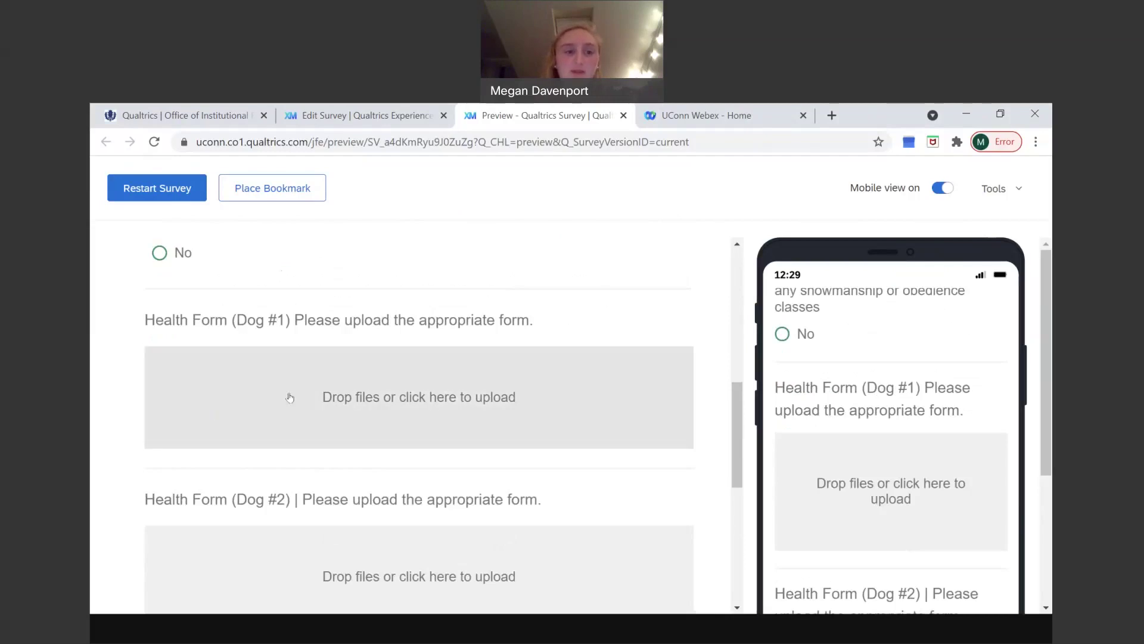
{"action": "scroll", "coordinate": [372, 396], "scroll_direction": "down", "scroll_amount": 3}
{"action": "scroll", "coordinate": [370, 388], "scroll_direction": "up", "scroll_amount": 3}
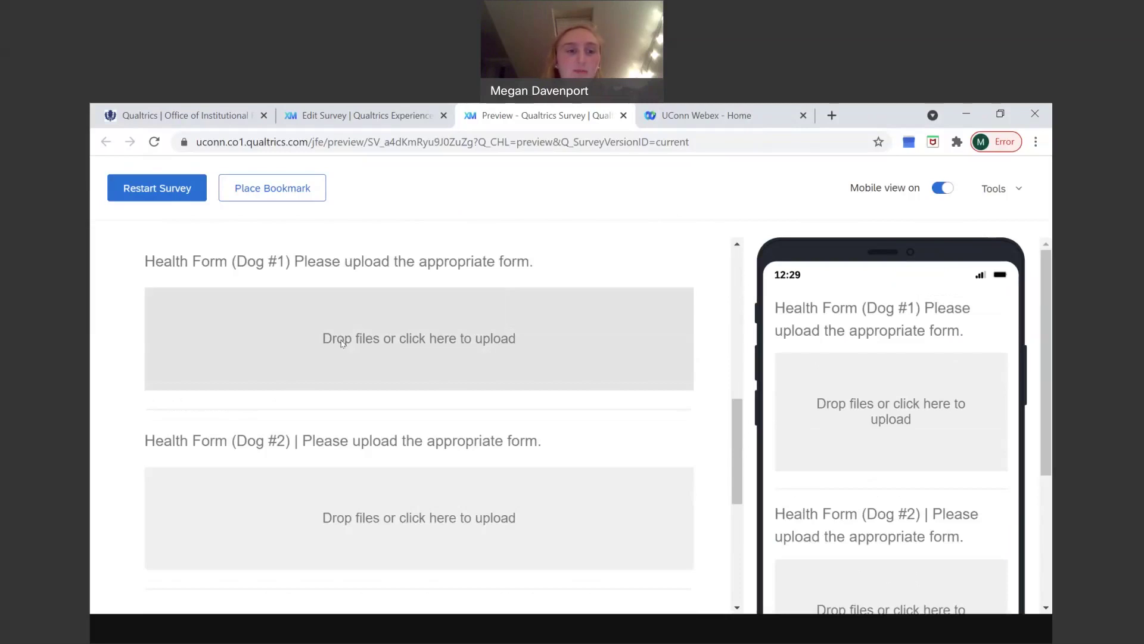
Step: Cancel the Dog #1 health form upload without a file and continue to the next page
{"action": "left_click", "coordinate": [343, 343]}
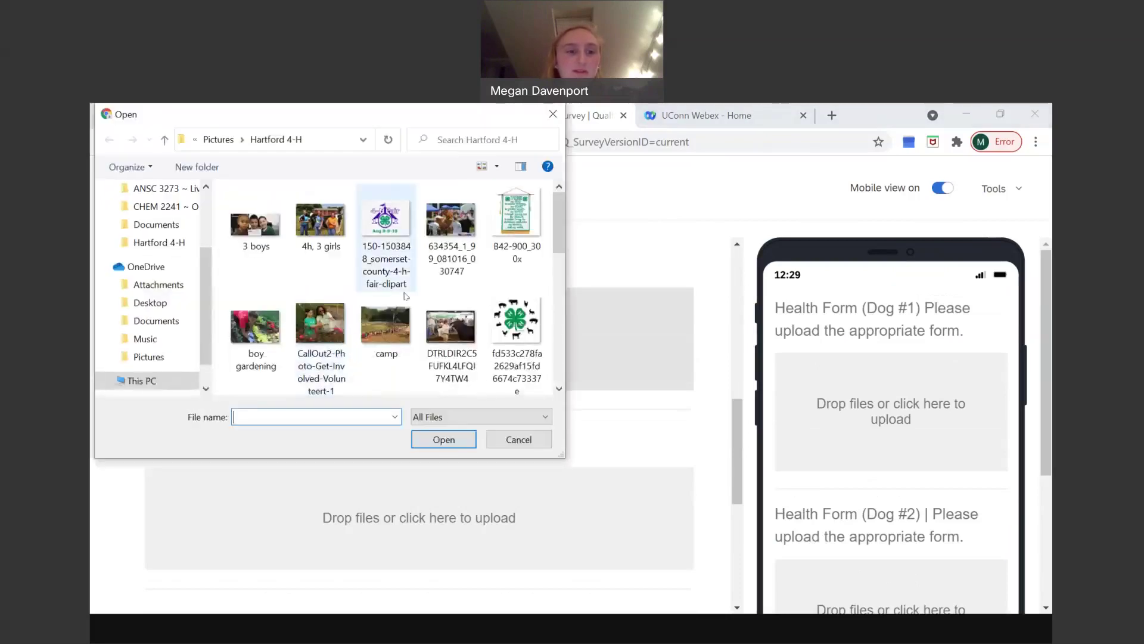
{"action": "left_click", "coordinate": [516, 439]}
{"action": "scroll", "coordinate": [396, 415], "scroll_direction": "down", "scroll_amount": 5}
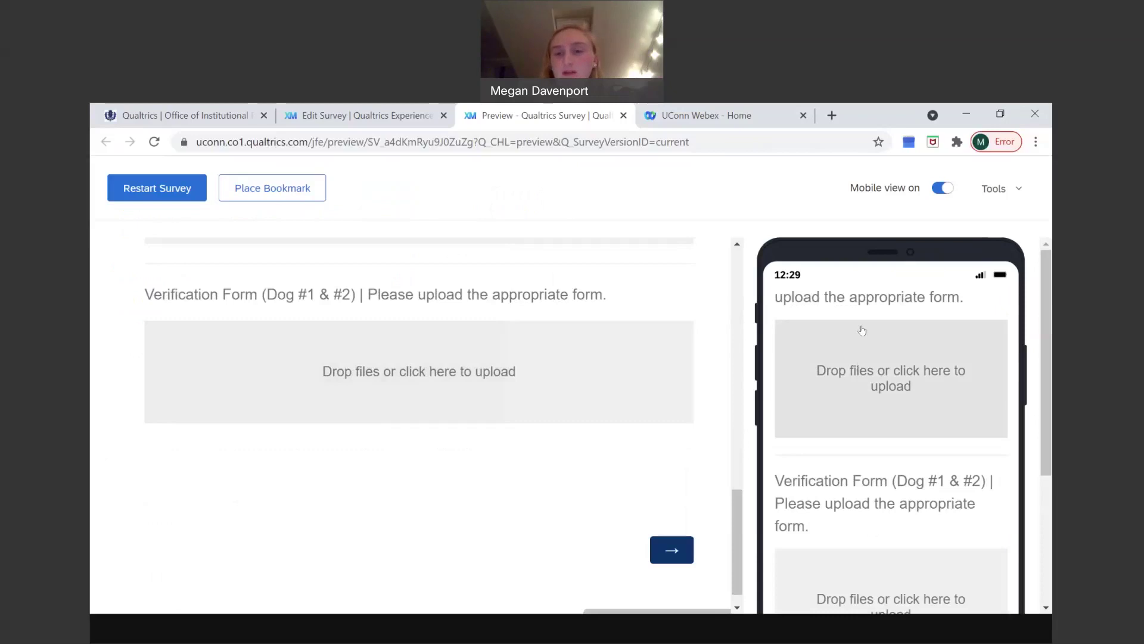
{"action": "scroll", "coordinate": [861, 329], "scroll_direction": "down", "scroll_amount": 3}
{"action": "scroll", "coordinate": [862, 329], "scroll_direction": "up", "scroll_amount": 3}
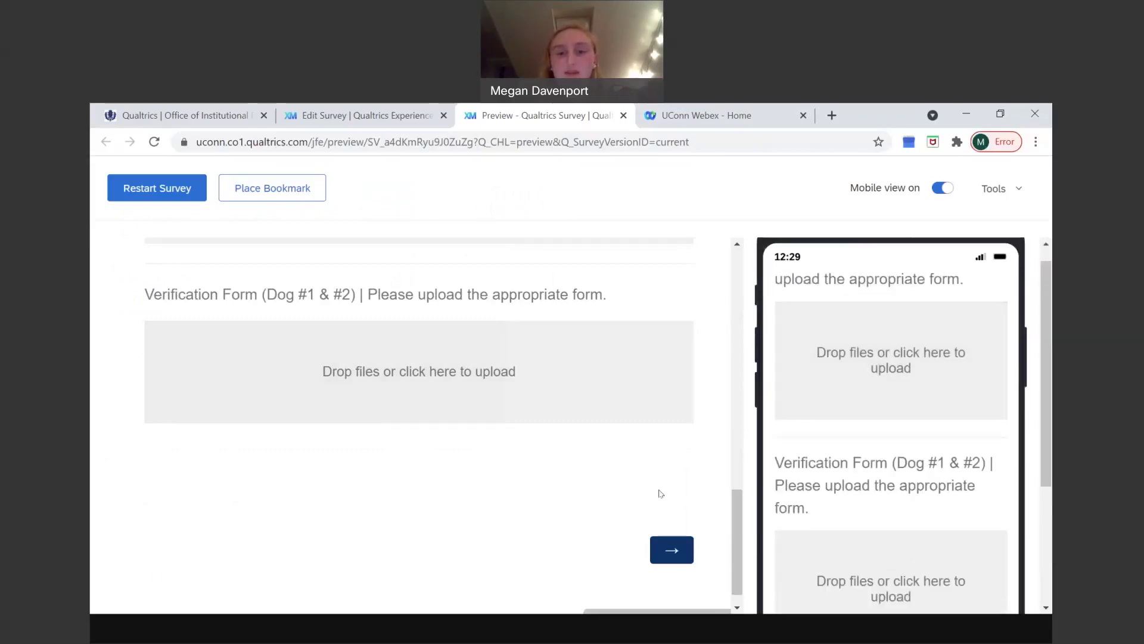
{"action": "left_click", "coordinate": [670, 549]}
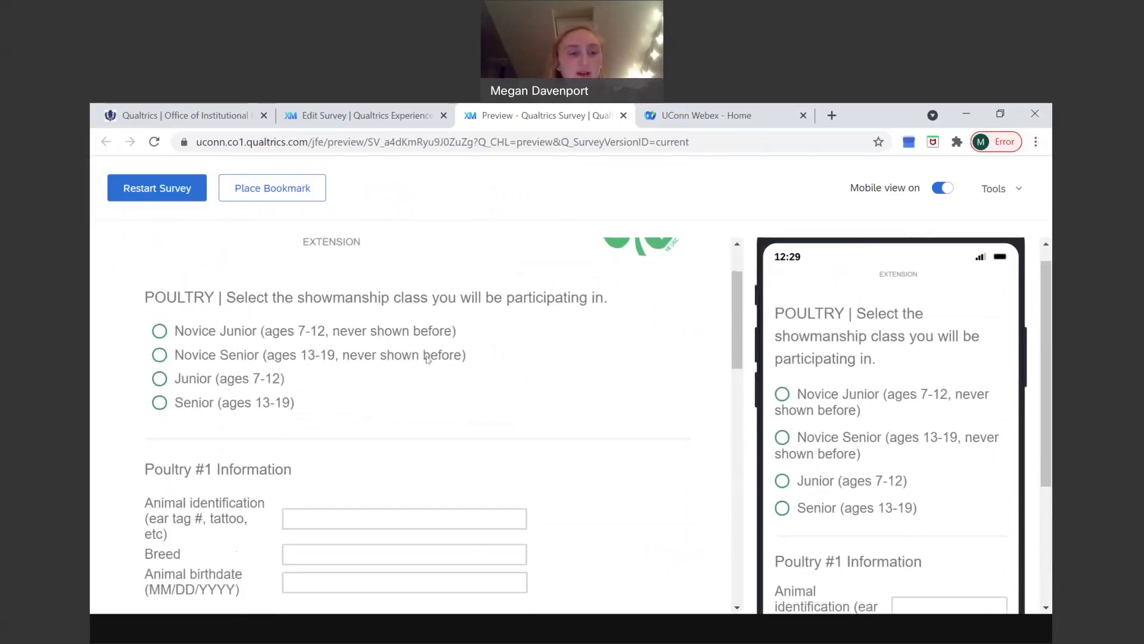
Step: Set Chickens & Turkeys to N/A for the first poultry entry
{"action": "scroll", "coordinate": [427, 359], "scroll_direction": "down", "scroll_amount": 3}
{"action": "scroll", "coordinate": [265, 323], "scroll_direction": "down", "scroll_amount": 2}
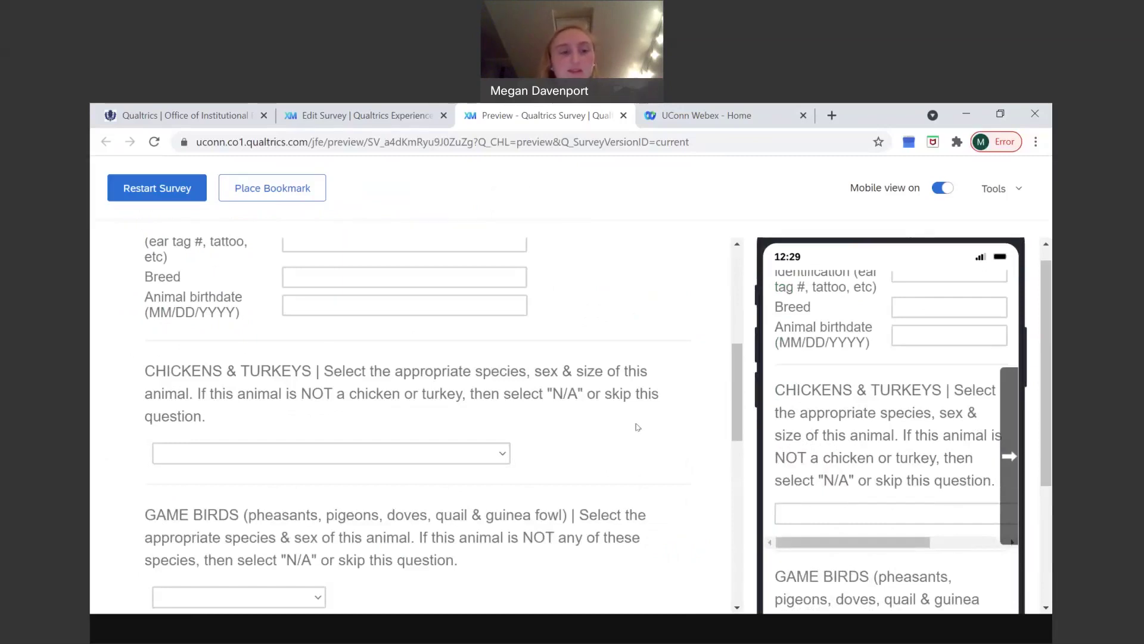
{"action": "scroll", "coordinate": [637, 427], "scroll_direction": "down", "scroll_amount": 1}
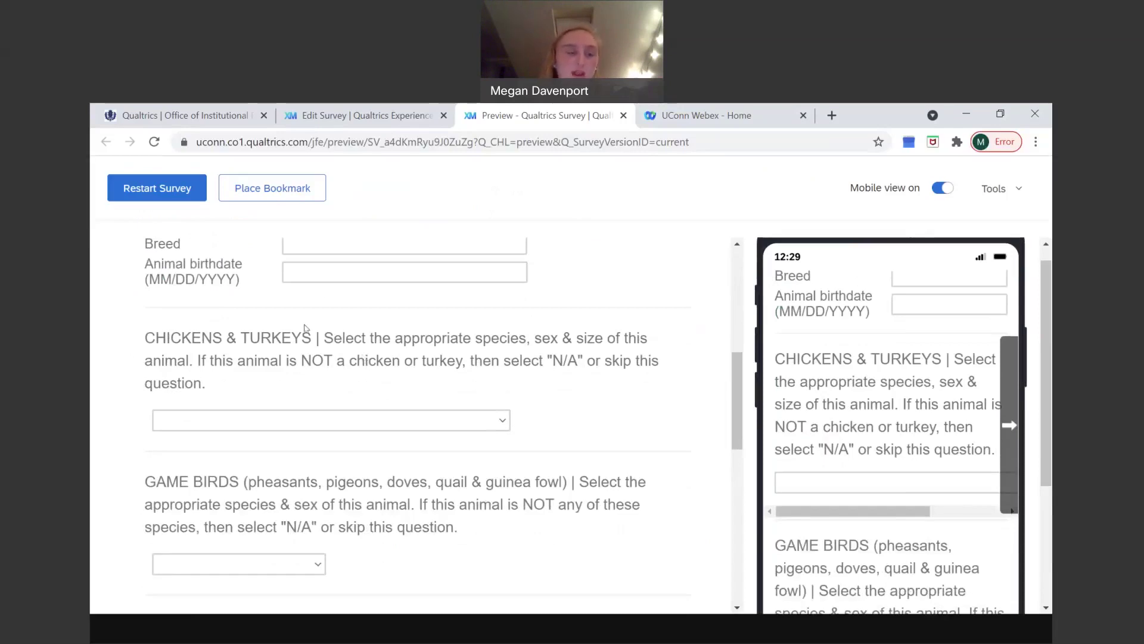
{"action": "scroll", "coordinate": [317, 294], "scroll_direction": "up", "scroll_amount": 3}
{"action": "scroll", "coordinate": [317, 296], "scroll_direction": "down", "scroll_amount": 3}
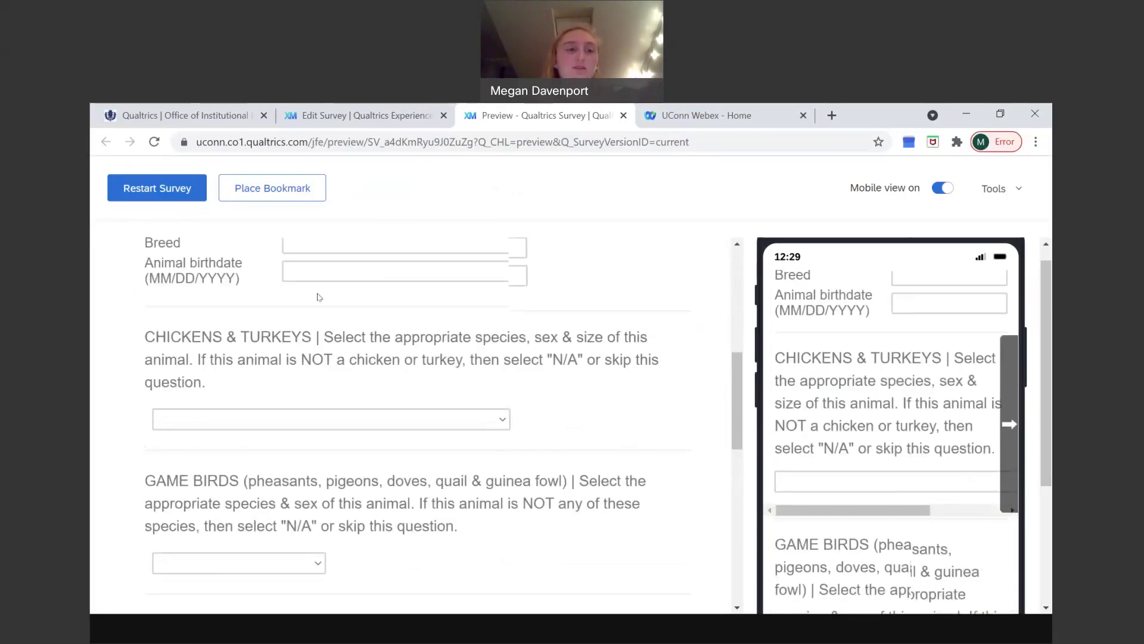
{"action": "left_click", "coordinate": [236, 409]}
{"action": "scroll", "coordinate": [266, 246], "scroll_direction": "down", "scroll_amount": 2}
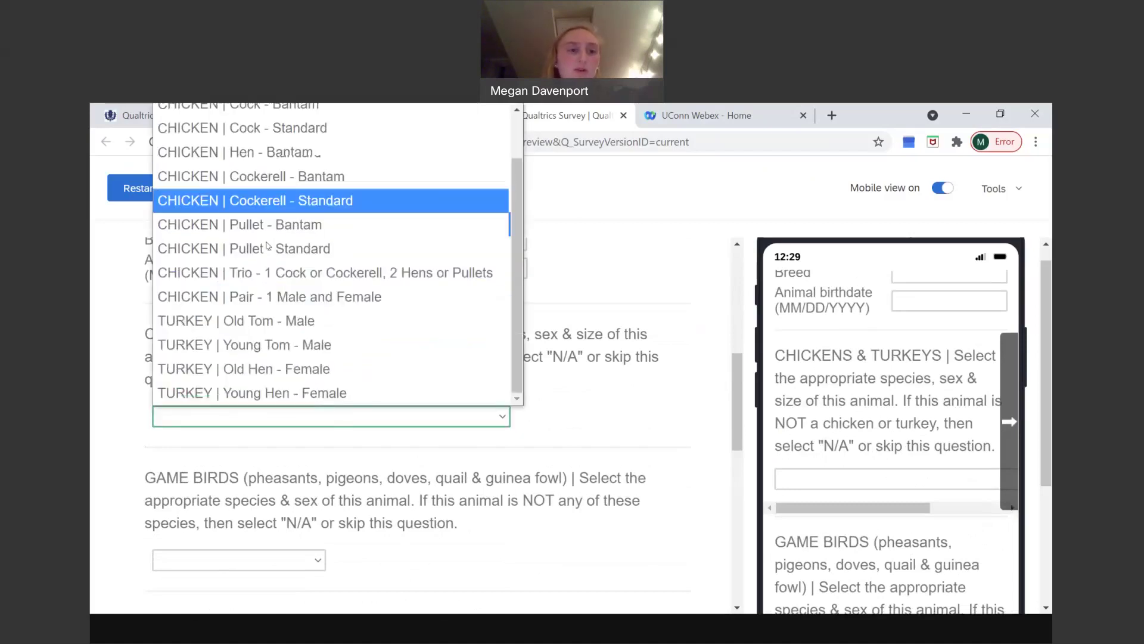
{"action": "scroll", "coordinate": [267, 246], "scroll_direction": "up", "scroll_amount": 2}
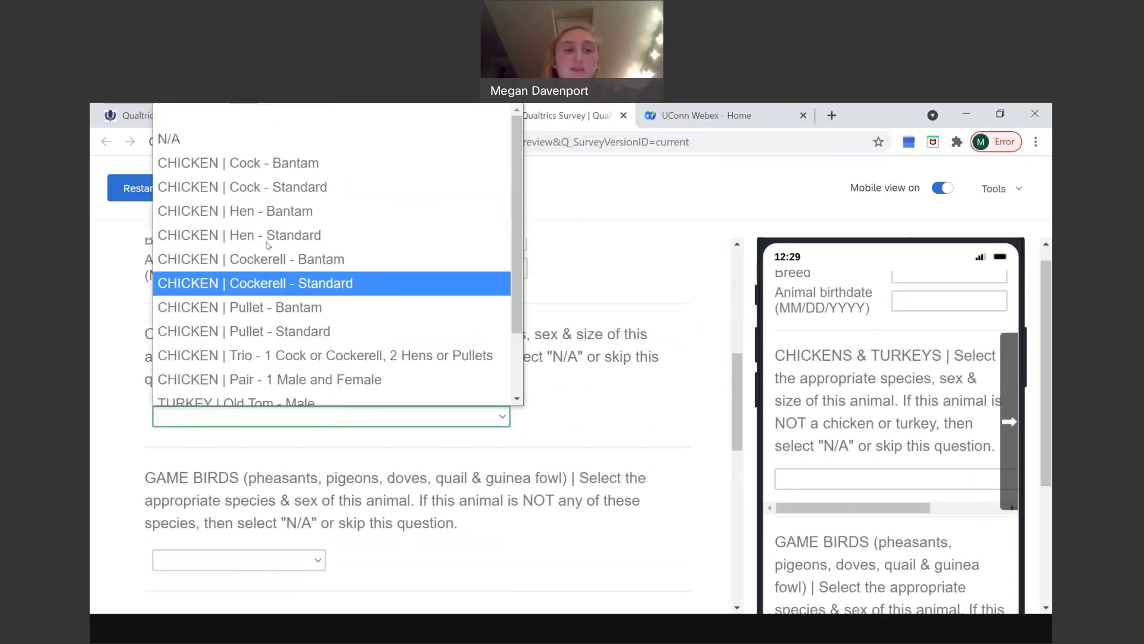
{"action": "left_click", "coordinate": [164, 142]}
Step: Answer Yes to adding another animal and continue to the Poultry #2 page
{"action": "scroll", "coordinate": [212, 443], "scroll_direction": "down", "scroll_amount": 2}
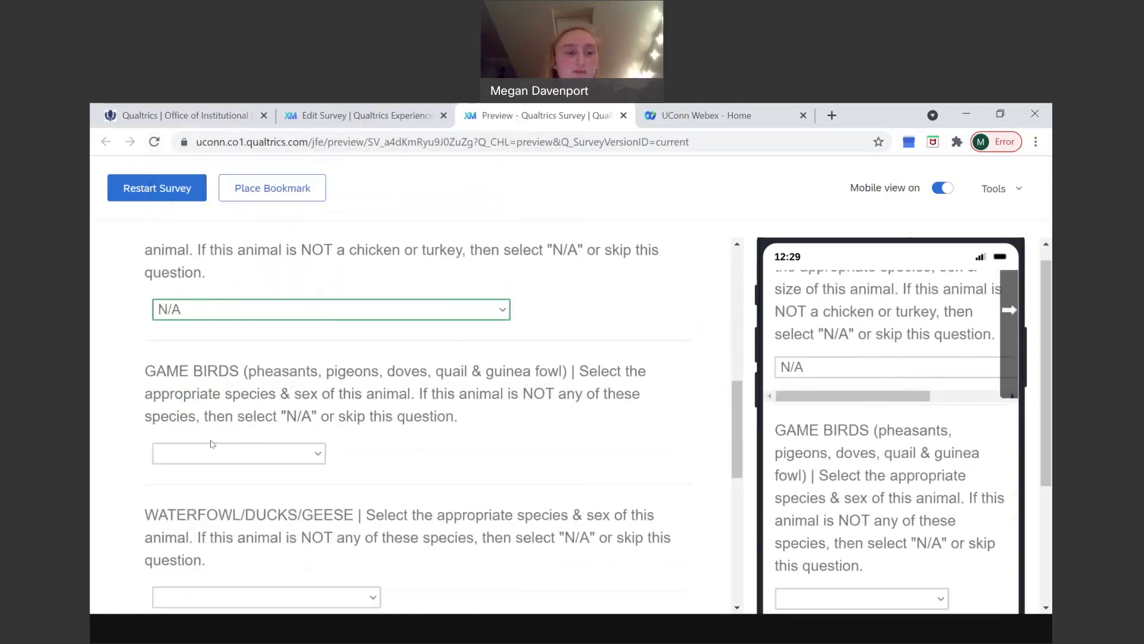
{"action": "scroll", "coordinate": [368, 468], "scroll_direction": "down", "scroll_amount": 3}
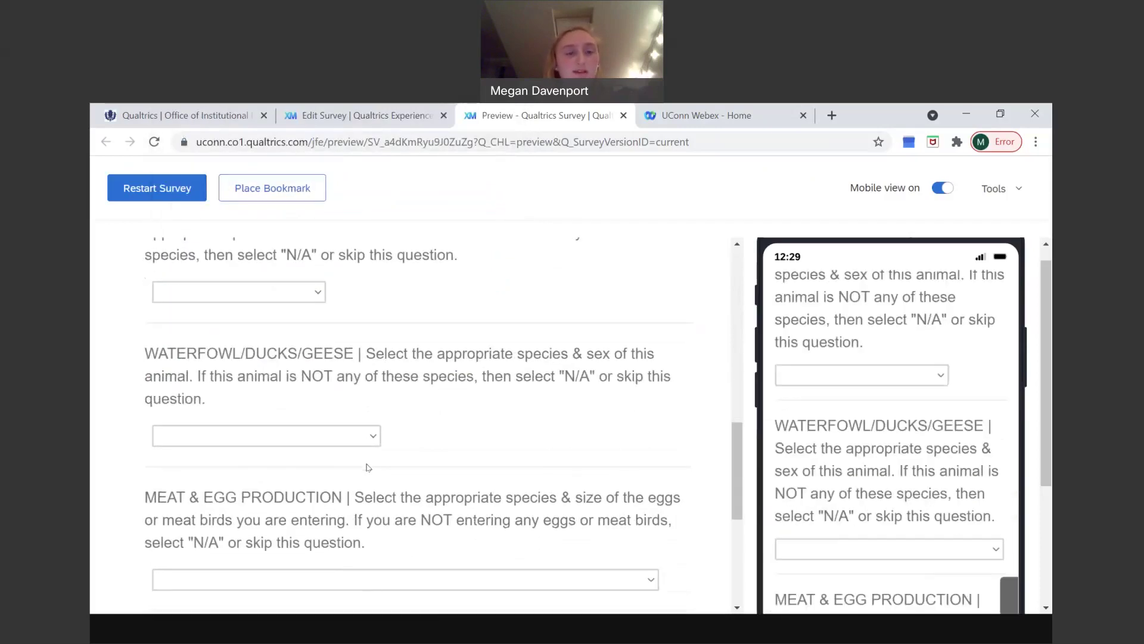
{"action": "scroll", "coordinate": [316, 489], "scroll_direction": "down", "scroll_amount": 2}
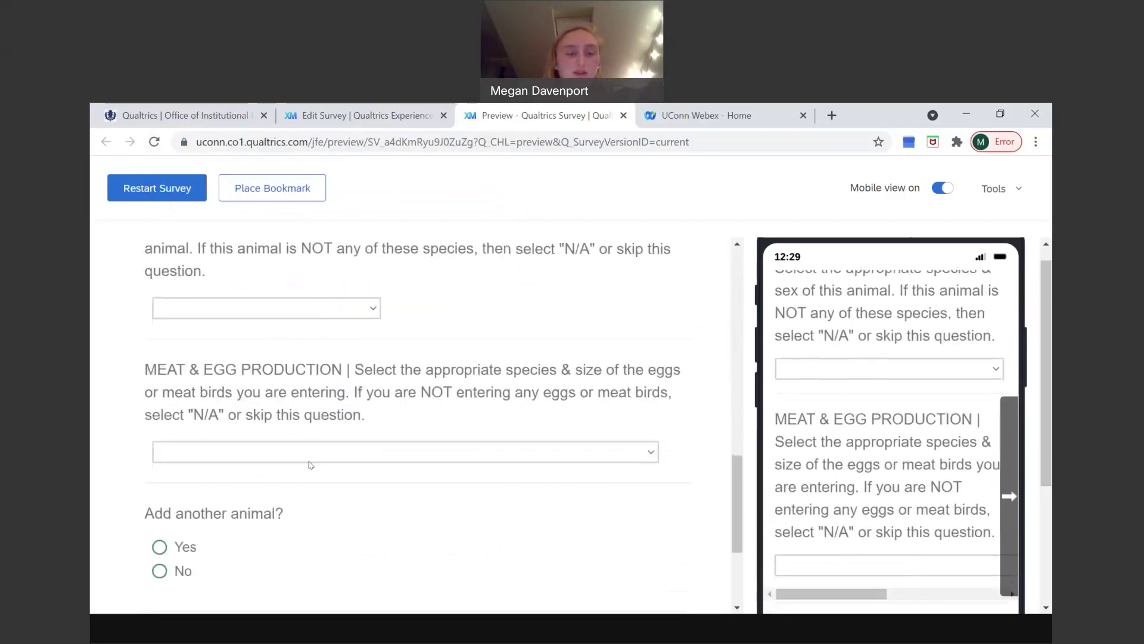
{"action": "left_click", "coordinate": [310, 460]}
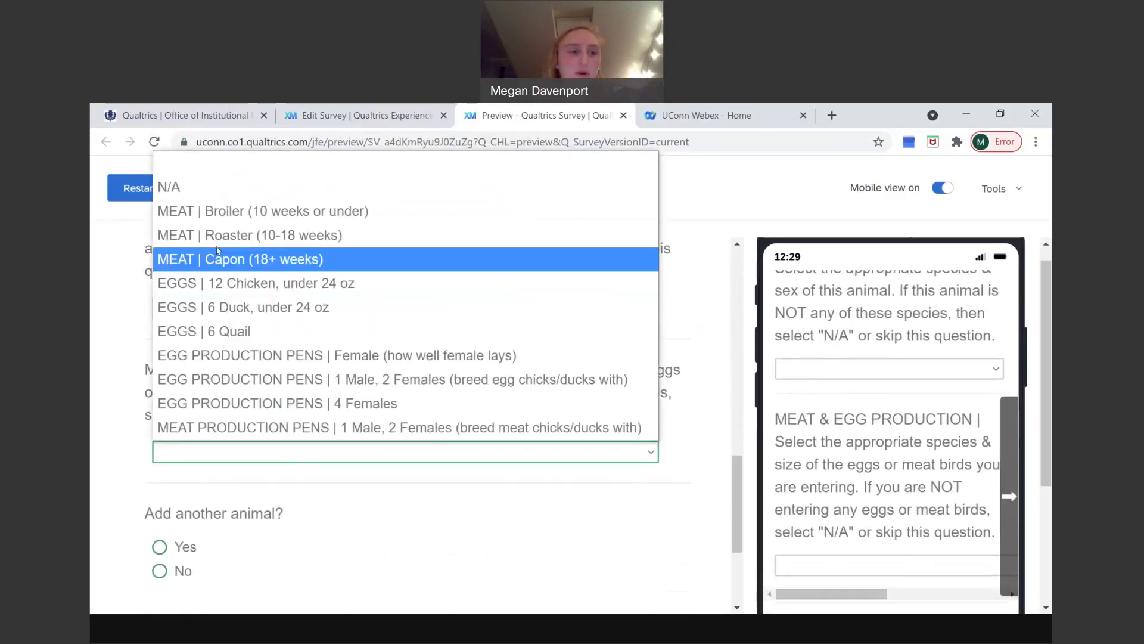
{"action": "scroll", "coordinate": [196, 328], "scroll_direction": "up", "scroll_amount": 10}
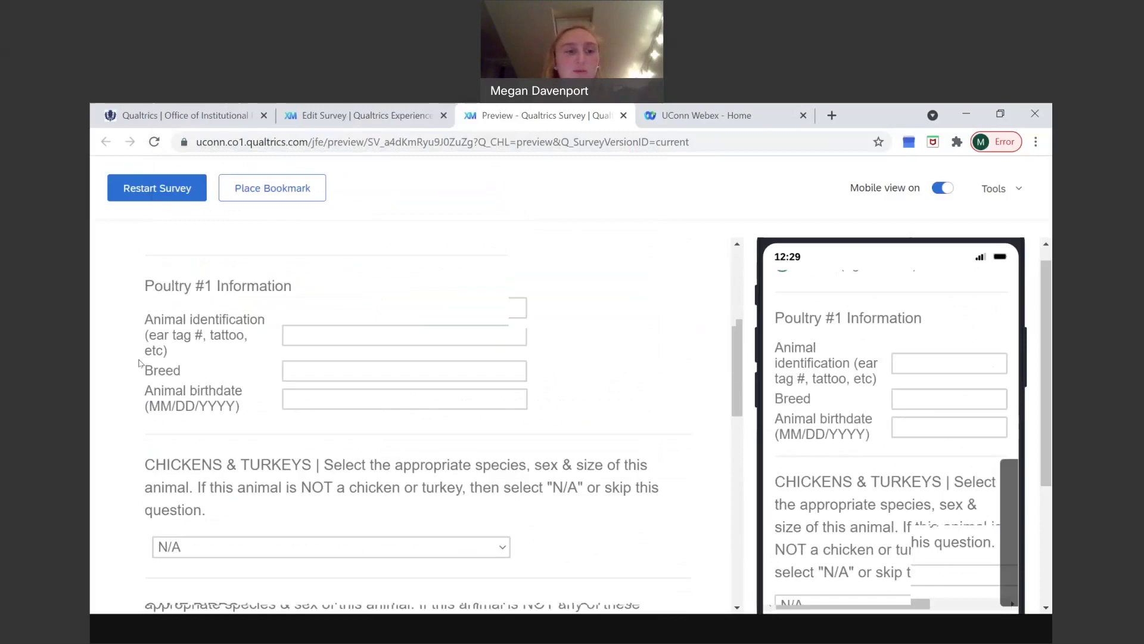
{"action": "scroll", "coordinate": [256, 366], "scroll_direction": "down", "scroll_amount": 10}
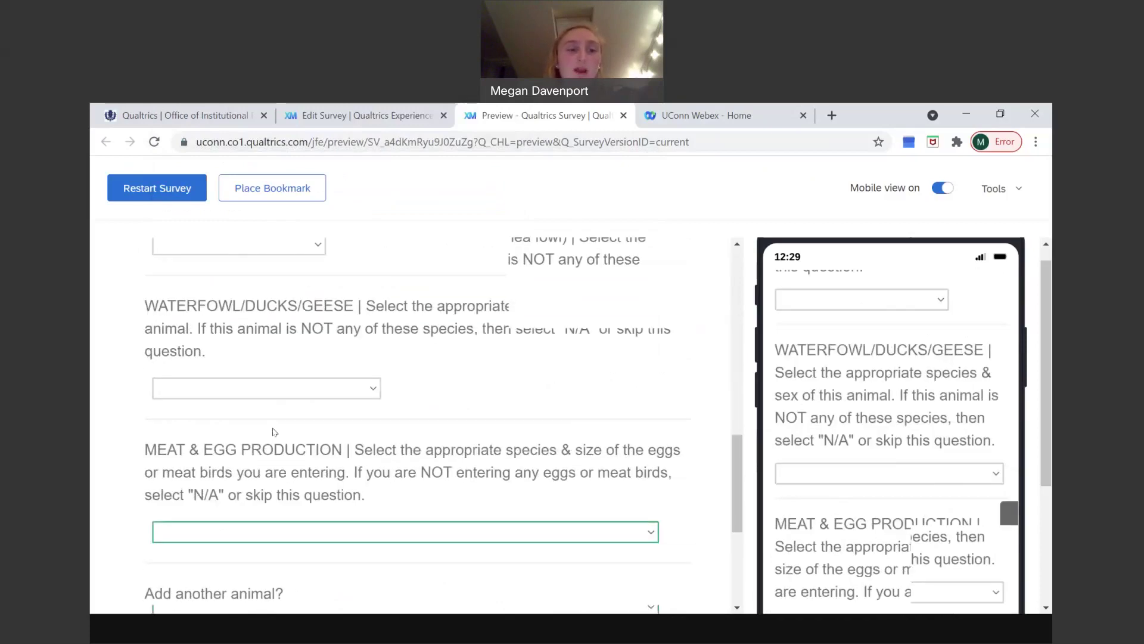
{"action": "left_click", "coordinate": [185, 358]}
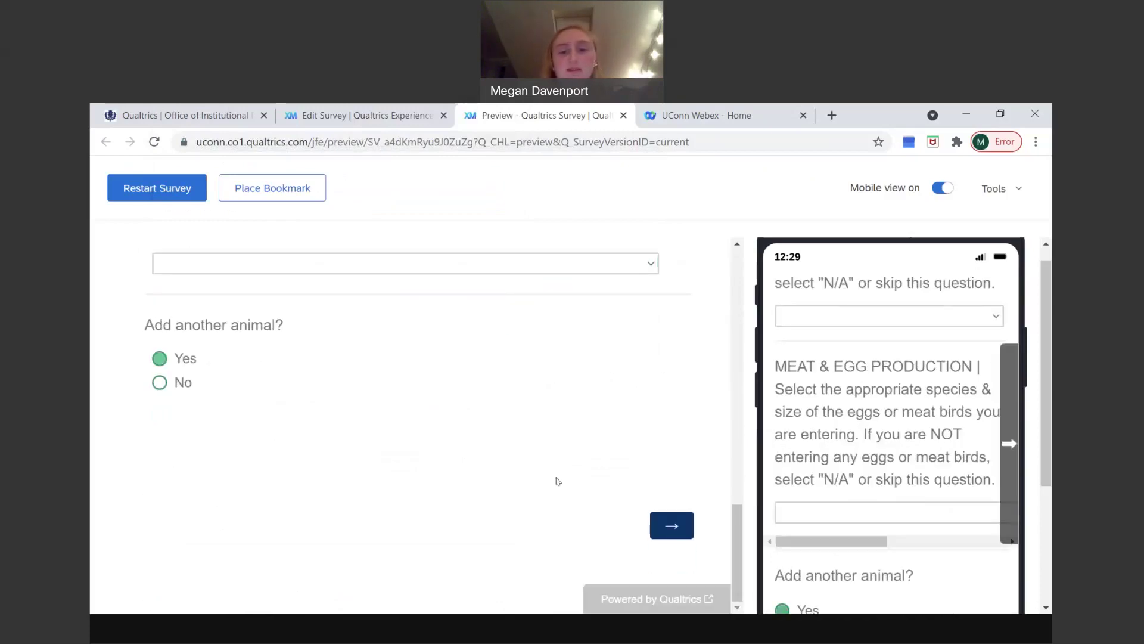
{"action": "left_click", "coordinate": [673, 526]}
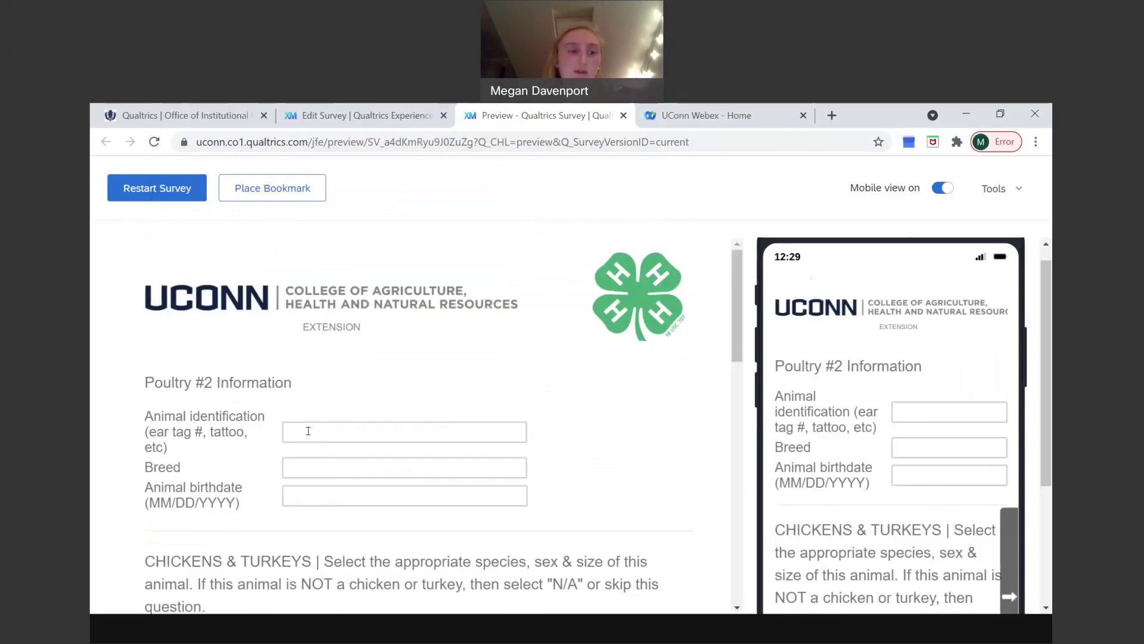
Step: Set Chickens & Turkeys to N/A for Poultry #2
{"action": "scroll", "coordinate": [310, 436], "scroll_direction": "down", "scroll_amount": 4}
{"action": "scroll", "coordinate": [311, 437], "scroll_direction": "down", "scroll_amount": 1}
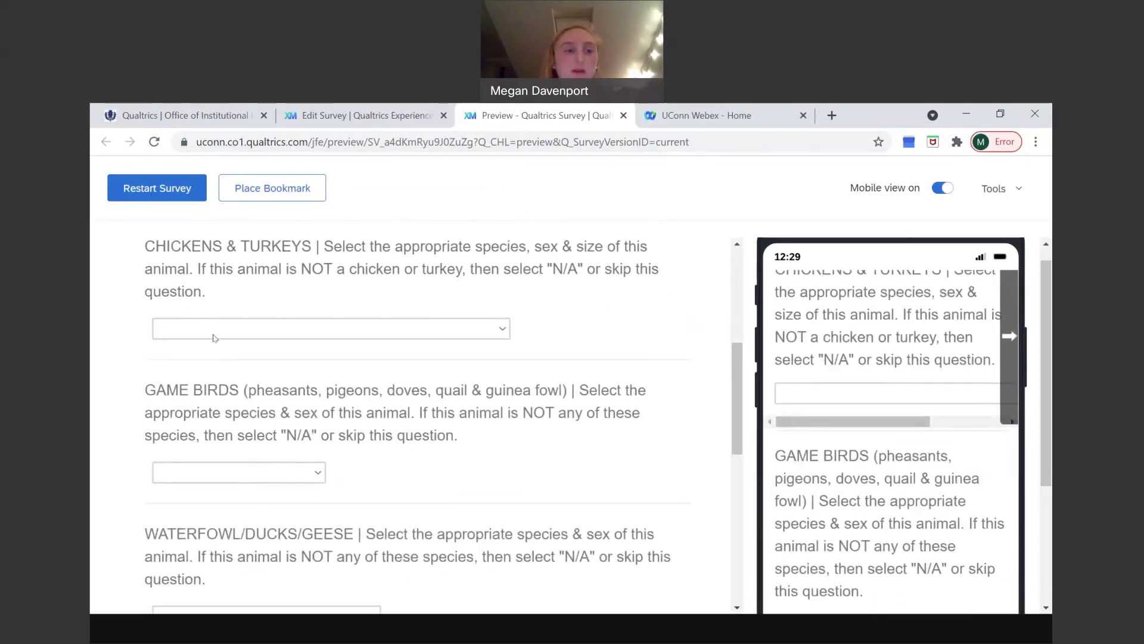
{"action": "left_click", "coordinate": [214, 332]}
{"action": "left_click", "coordinate": [203, 335]}
{"action": "left_click", "coordinate": [199, 334]}
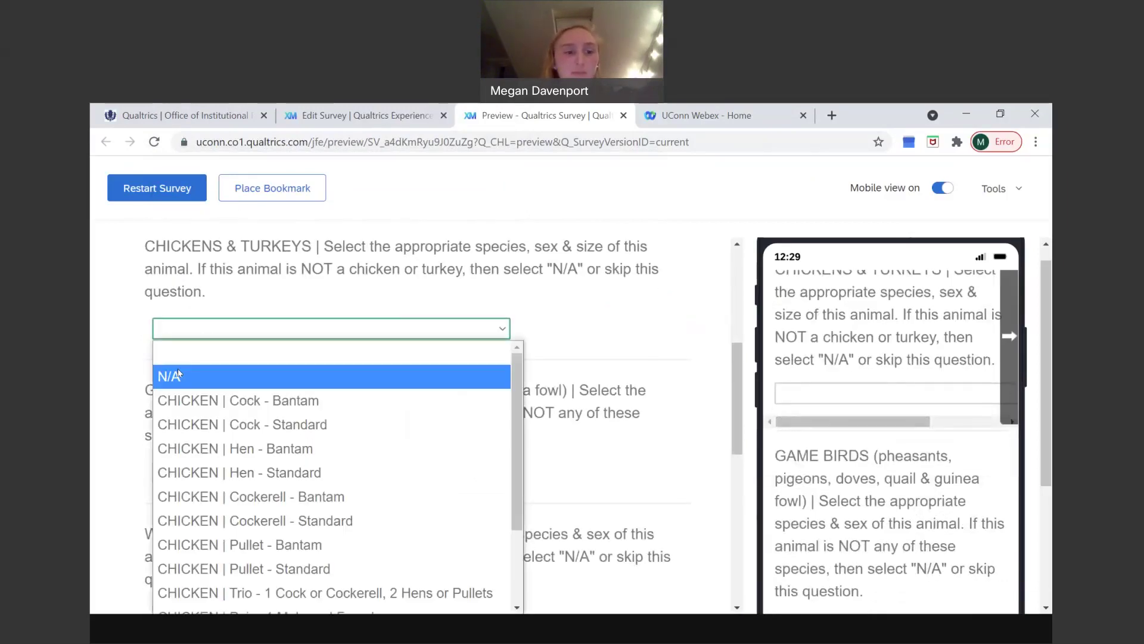
{"action": "left_click", "coordinate": [179, 377]}
Step: Choose PHEASANT | Pair for Game Birds
{"action": "left_click", "coordinate": [226, 471]}
{"action": "scroll", "coordinate": [271, 255], "scroll_direction": "down", "scroll_amount": 1}
{"action": "scroll", "coordinate": [263, 271], "scroll_direction": "up", "scroll_amount": 1}
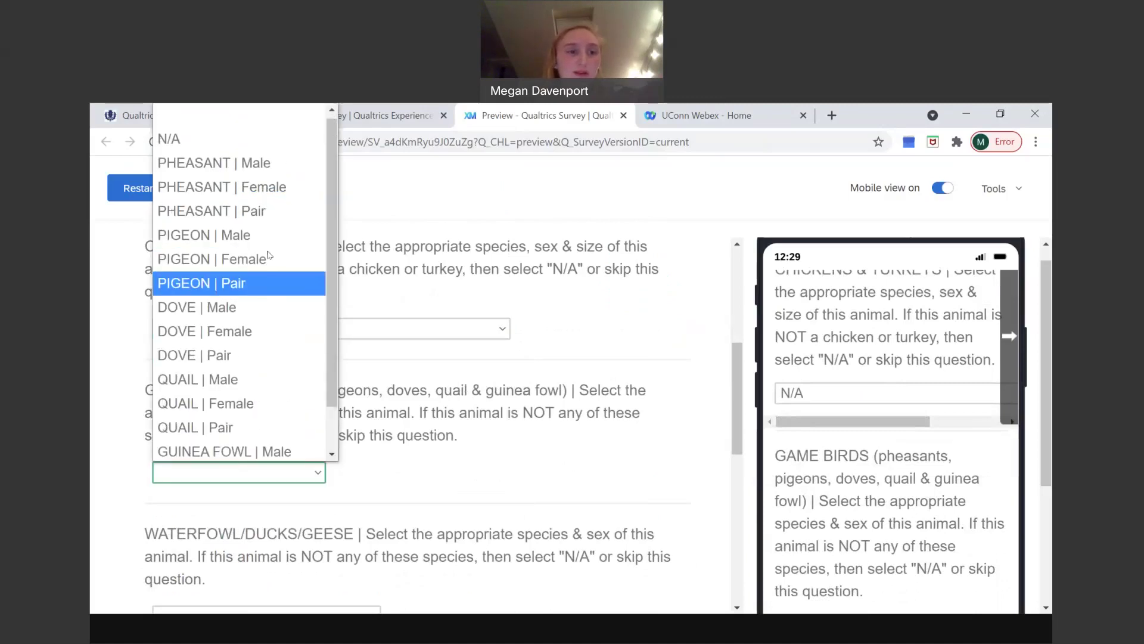
{"action": "left_click", "coordinate": [229, 219]}
Step: Set Waterfowl/Ducks/Geese to N/A
{"action": "scroll", "coordinate": [327, 427], "scroll_direction": "down", "scroll_amount": 2}
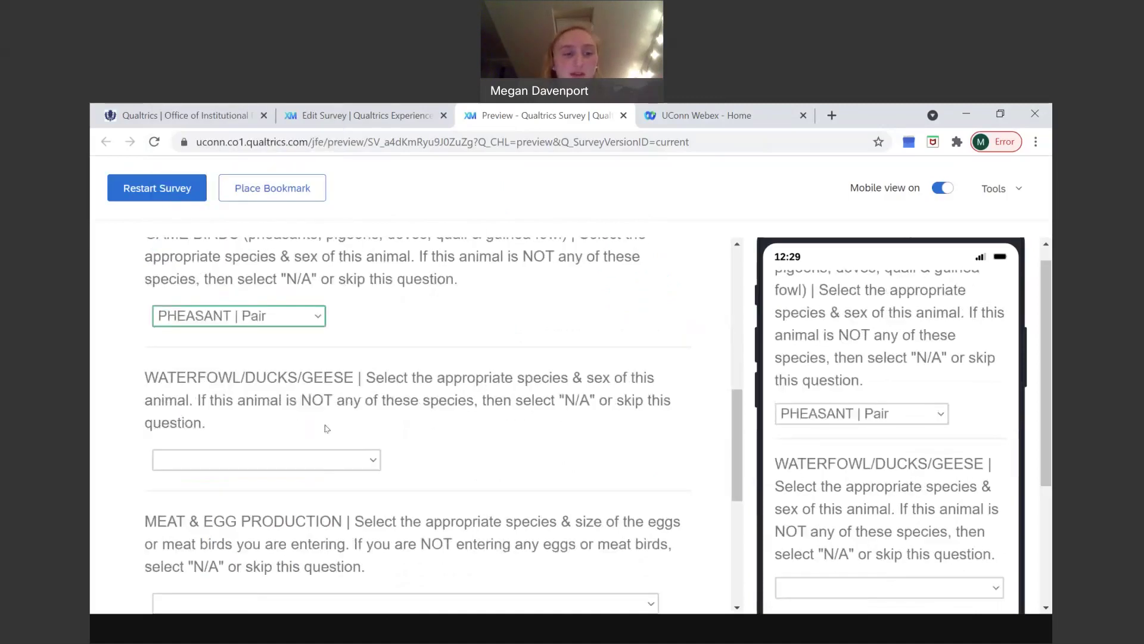
{"action": "left_click", "coordinate": [240, 463]}
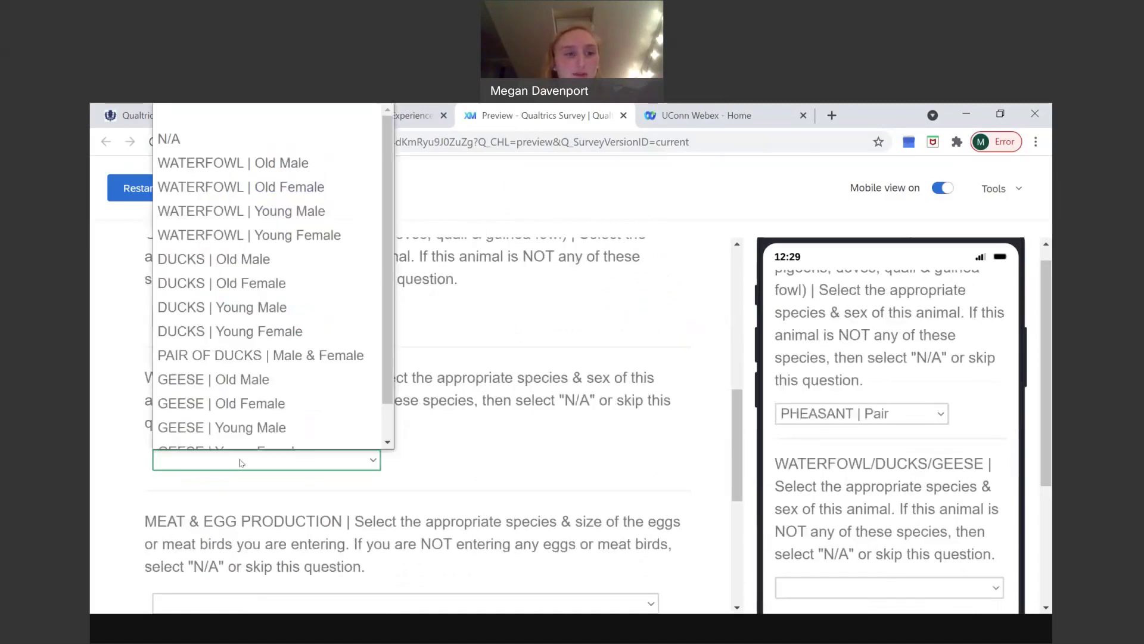
{"action": "left_click", "coordinate": [166, 139]}
{"action": "scroll", "coordinate": [414, 402], "scroll_direction": "down", "scroll_amount": 2}
{"action": "scroll", "coordinate": [415, 402], "scroll_direction": "up", "scroll_amount": 3}
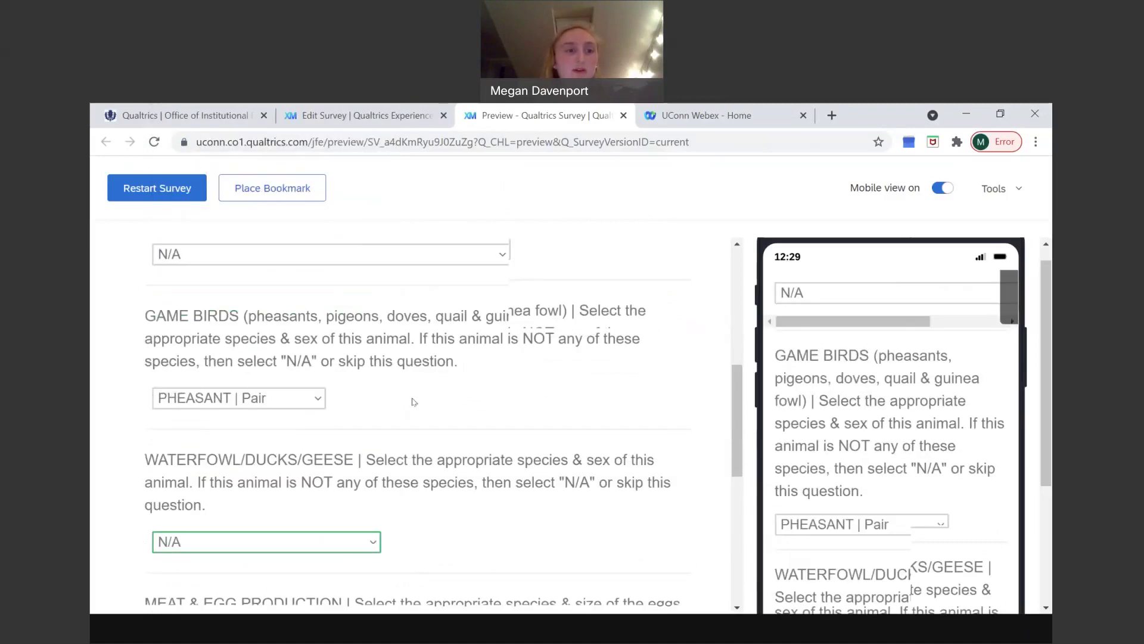
{"action": "scroll", "coordinate": [414, 403], "scroll_direction": "up", "scroll_amount": 5}
{"action": "scroll", "coordinate": [413, 401], "scroll_direction": "down", "scroll_amount": 3}
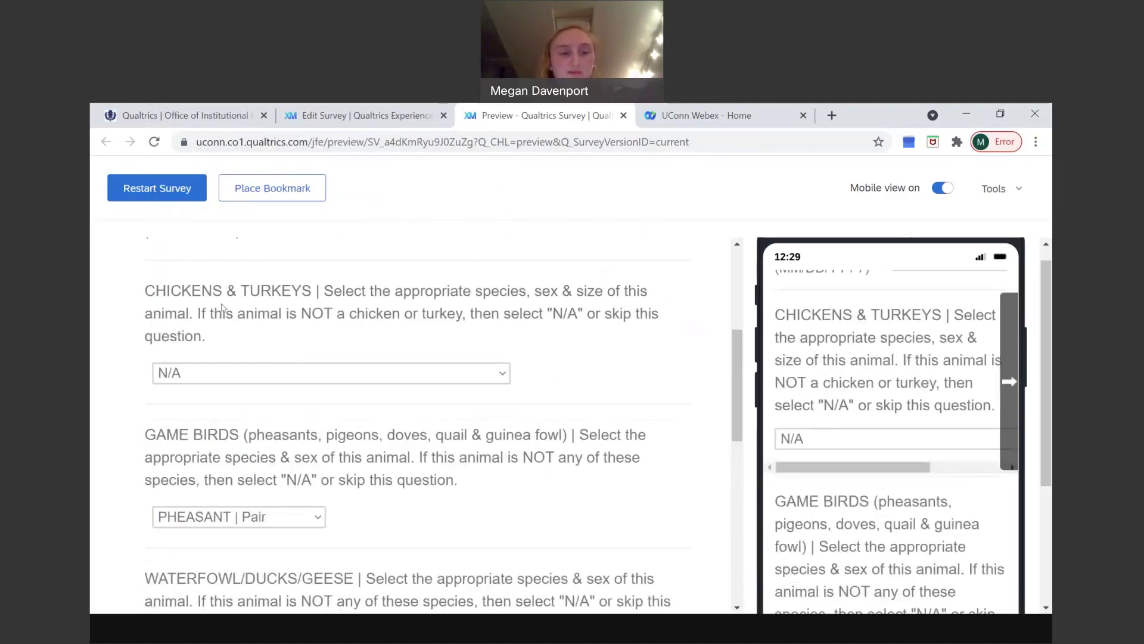
{"action": "scroll", "coordinate": [221, 306], "scroll_direction": "up", "scroll_amount": 5}
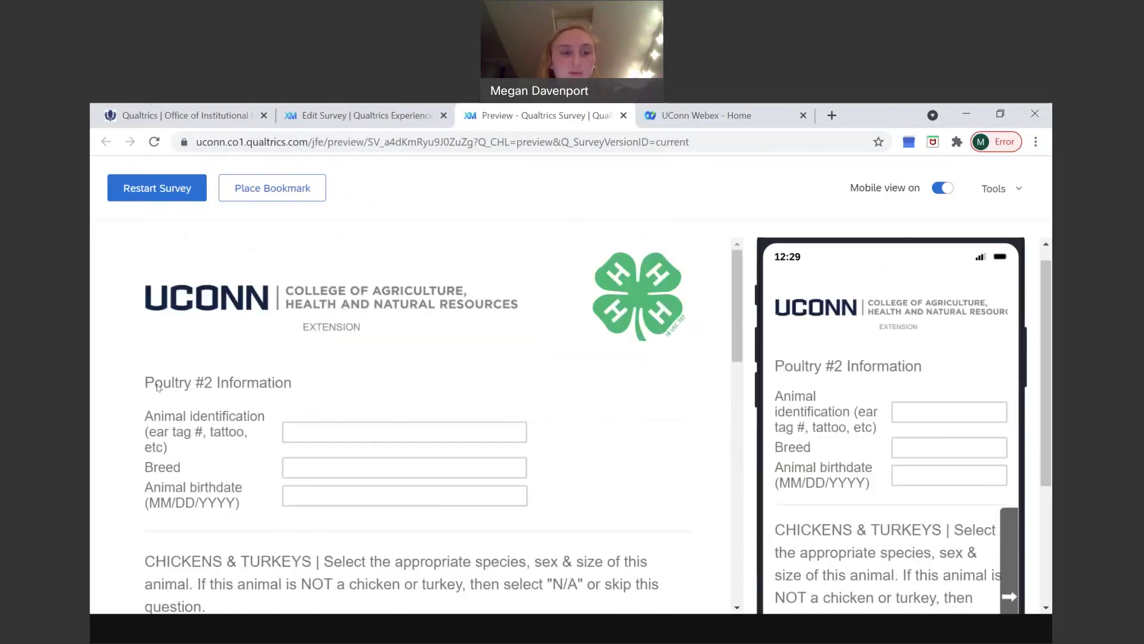
{"action": "scroll", "coordinate": [218, 386], "scroll_direction": "down", "scroll_amount": 10}
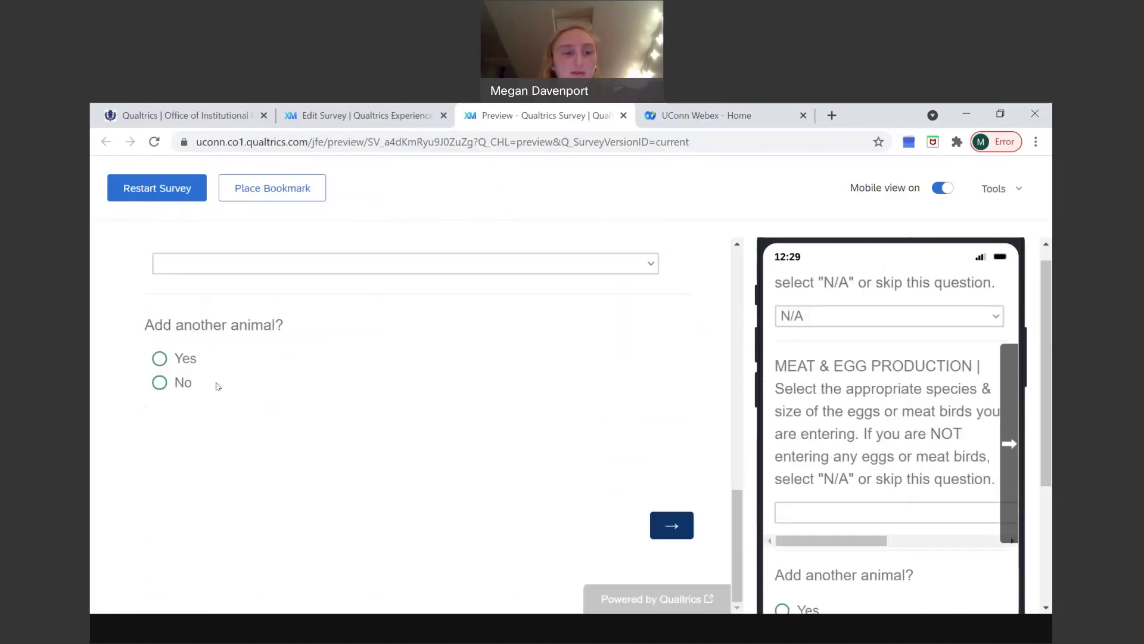
Step: Decline another poultry entry, set total poultry shown to 2, and continue to the signature page
{"action": "left_click", "coordinate": [181, 383]}
{"action": "left_click", "coordinate": [670, 526]}
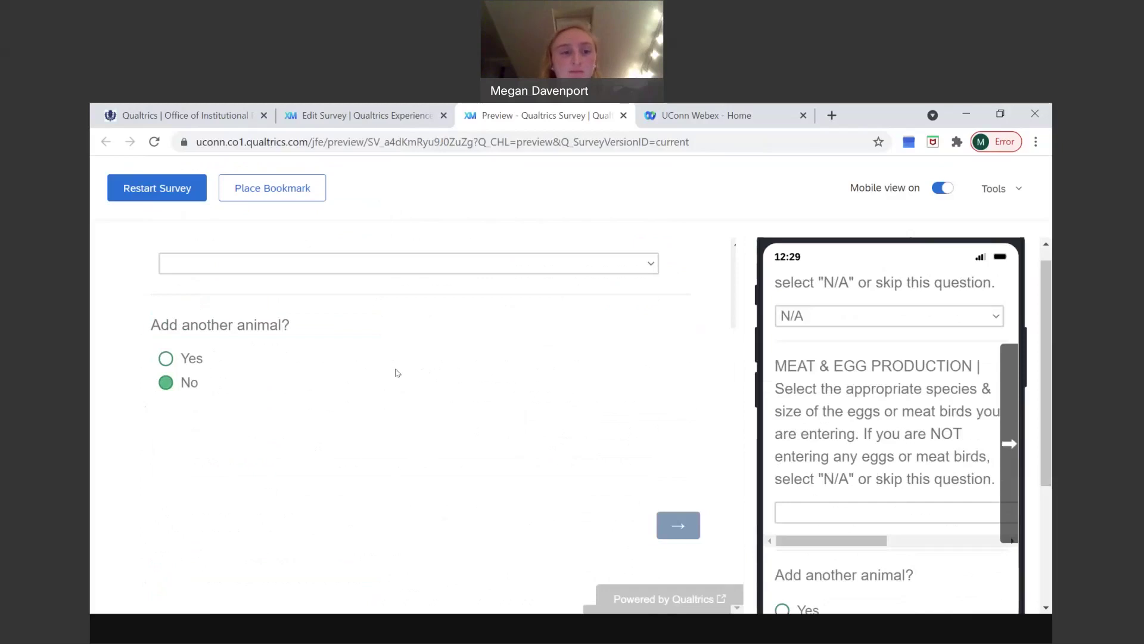
{"action": "left_click", "coordinate": [172, 420]}
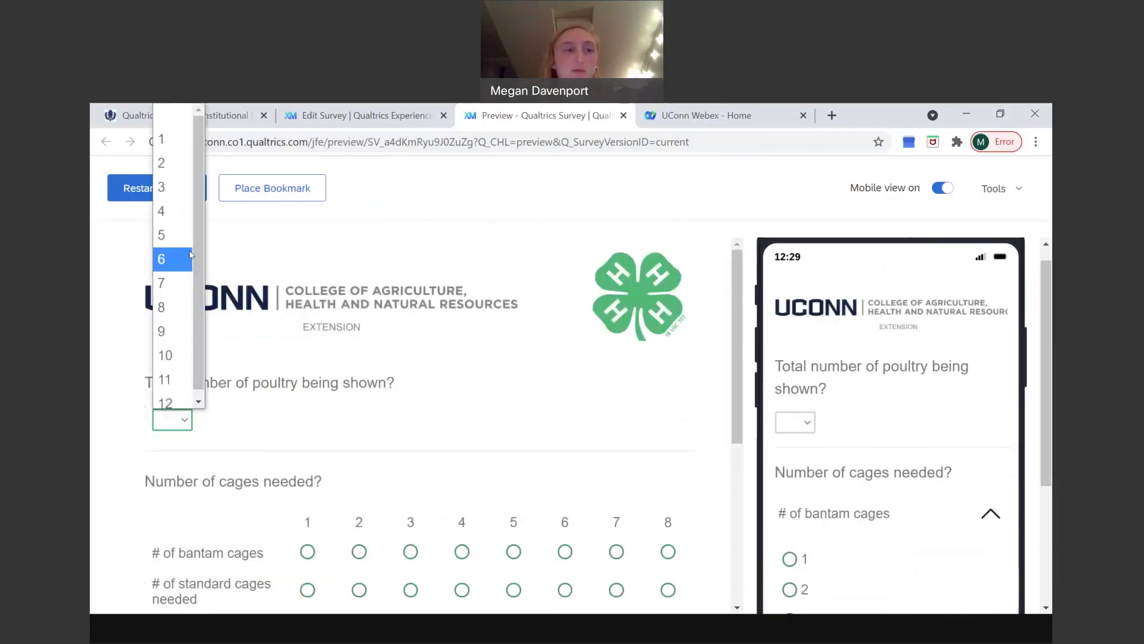
{"action": "left_click", "coordinate": [171, 163]}
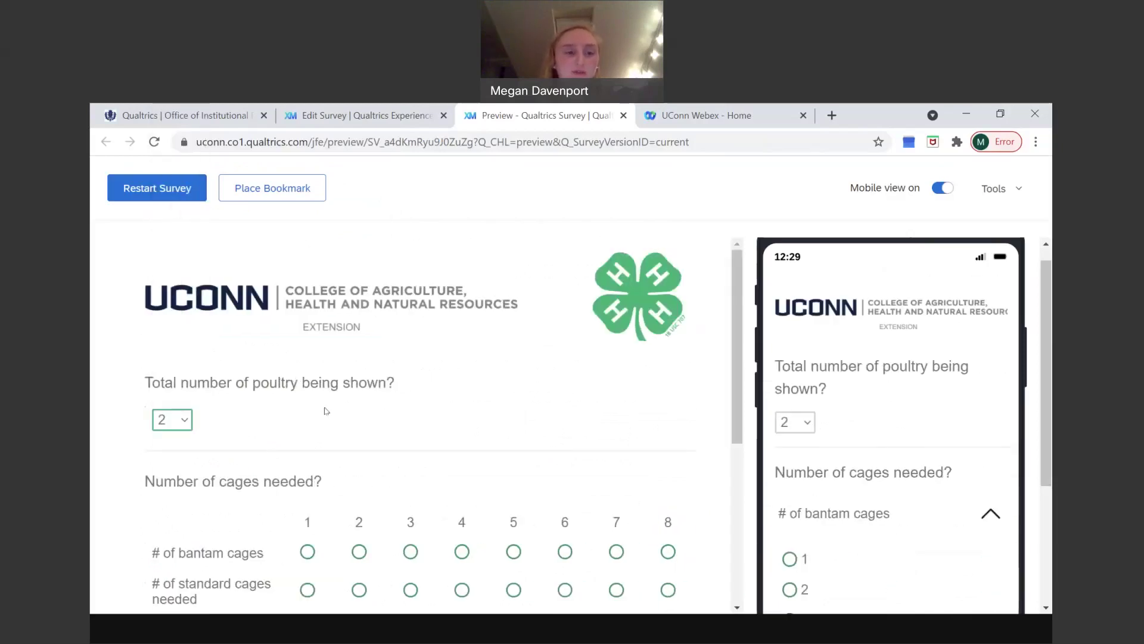
{"action": "scroll", "coordinate": [326, 411], "scroll_direction": "down", "scroll_amount": 1}
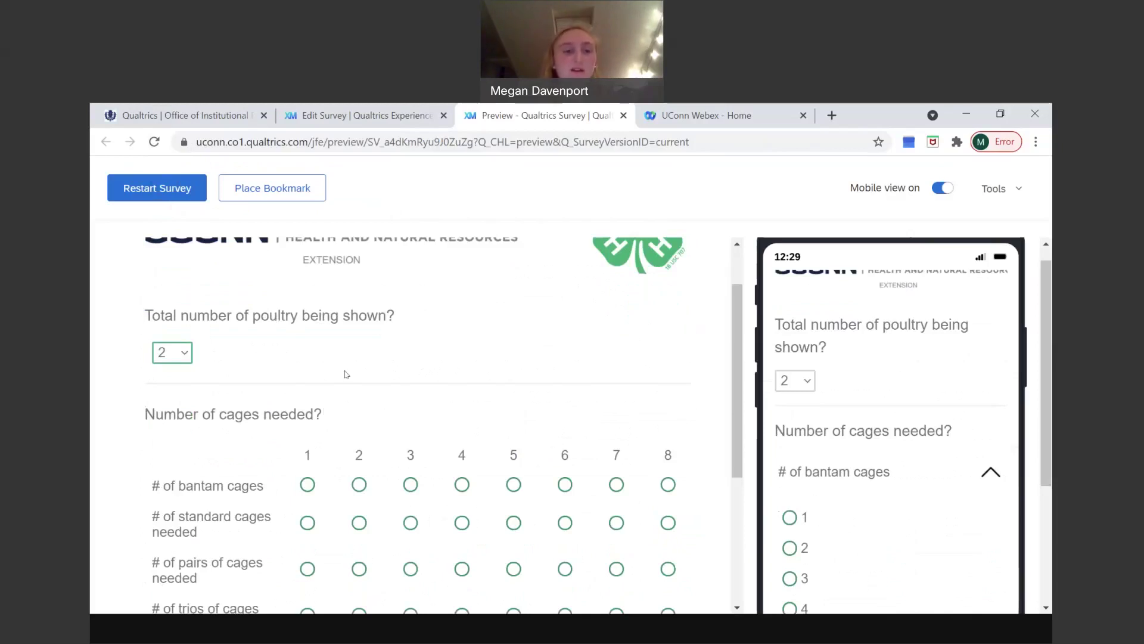
{"action": "scroll", "coordinate": [344, 374], "scroll_direction": "down", "scroll_amount": 1}
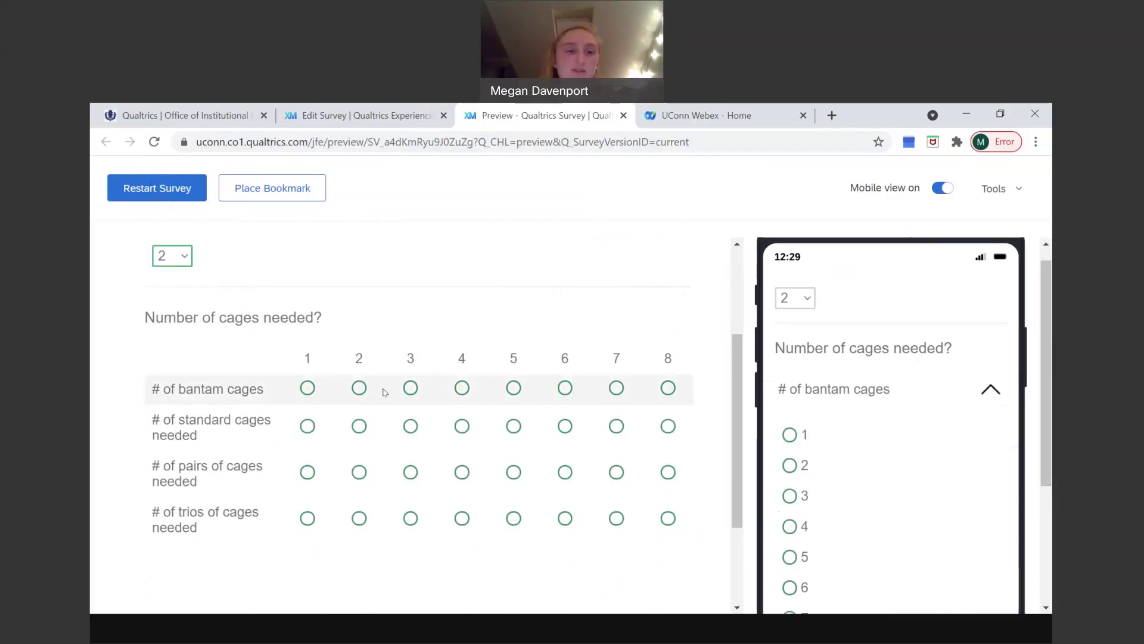
{"action": "scroll", "coordinate": [429, 489], "scroll_direction": "down", "scroll_amount": 1}
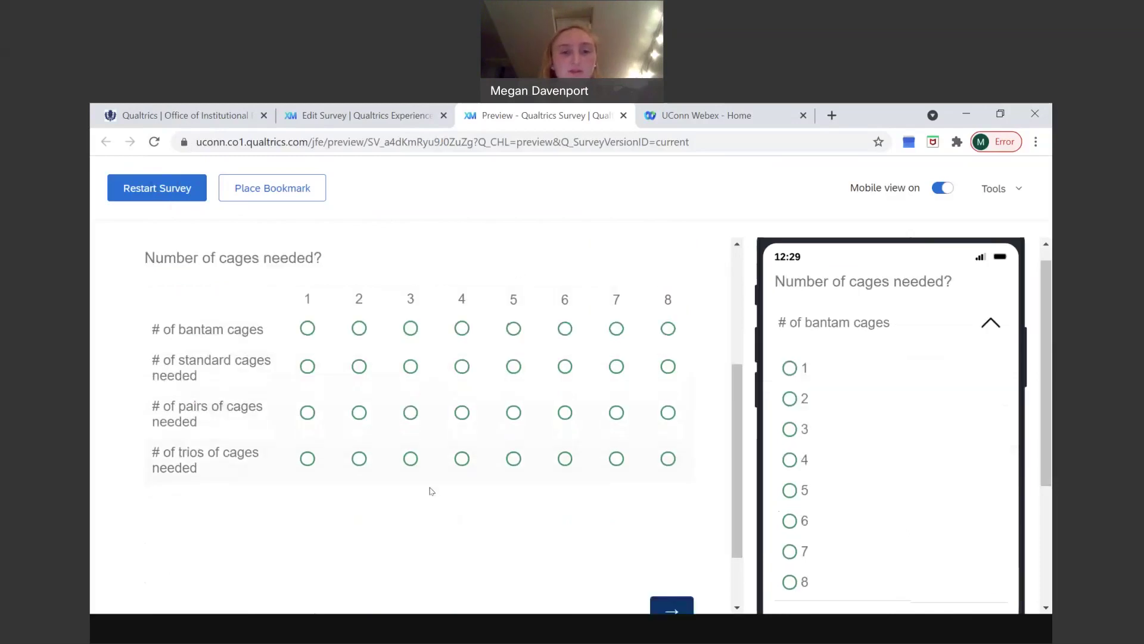
{"action": "left_click", "coordinate": [670, 606]}
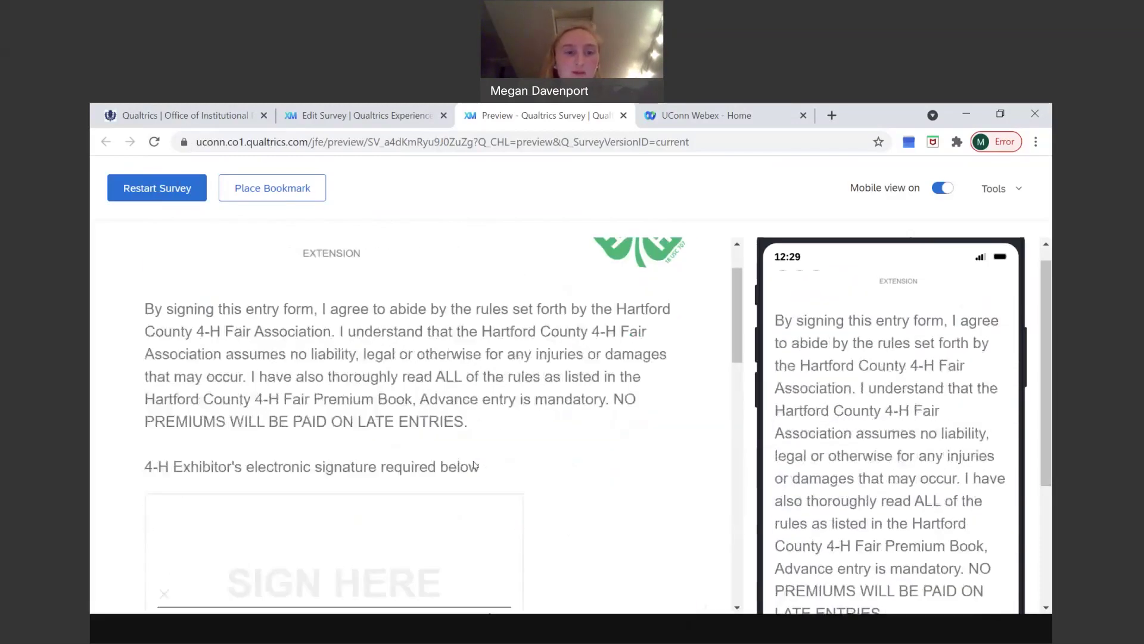
Step: Review the signature page and select 10 on the digitized-form rating scale
{"action": "scroll", "coordinate": [328, 367], "scroll_direction": "down", "scroll_amount": 1}
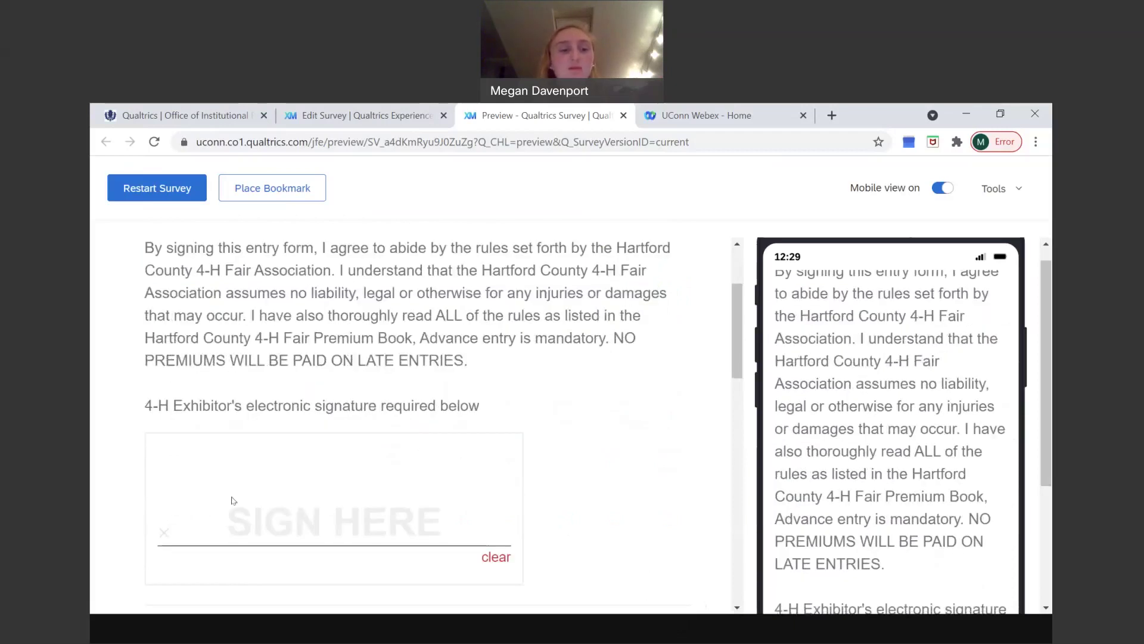
{"action": "scroll", "coordinate": [525, 401], "scroll_direction": "down", "scroll_amount": 2}
{"action": "scroll", "coordinate": [526, 400], "scroll_direction": "down", "scroll_amount": 4}
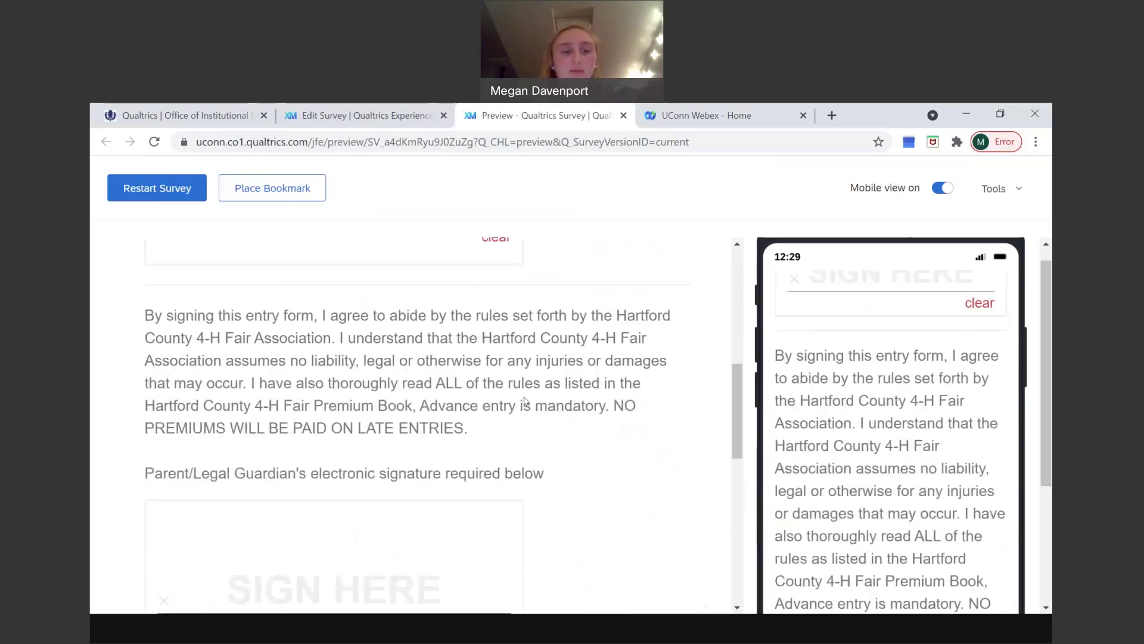
{"action": "scroll", "coordinate": [499, 403], "scroll_direction": "down", "scroll_amount": 2}
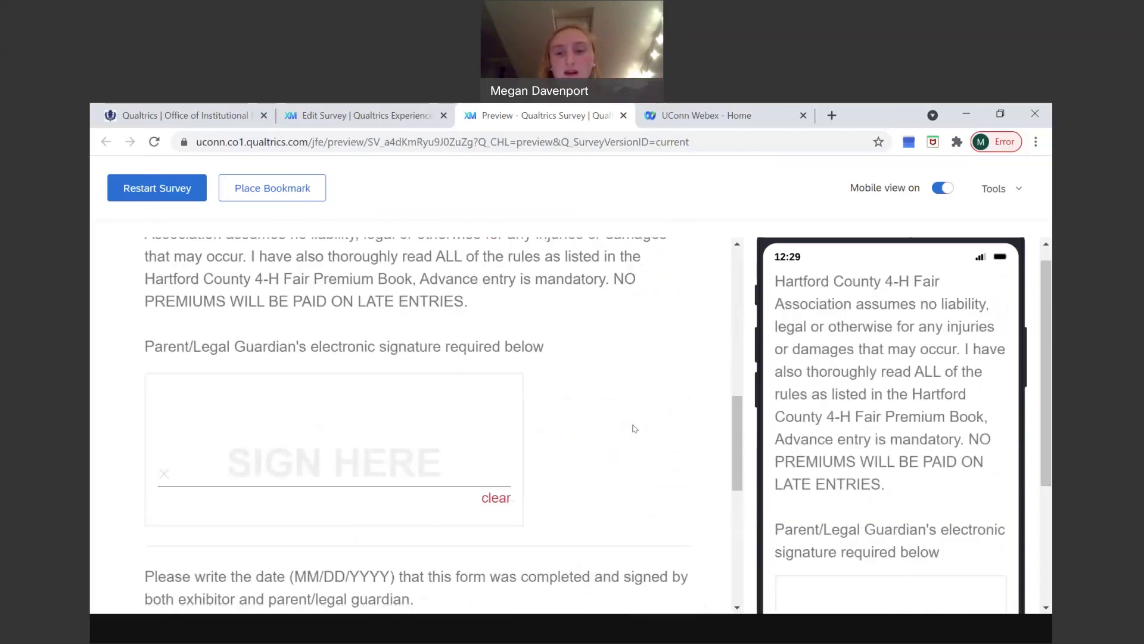
{"action": "scroll", "coordinate": [840, 433], "scroll_direction": "down", "scroll_amount": 1}
{"action": "scroll", "coordinate": [841, 434], "scroll_direction": "down", "scroll_amount": 3}
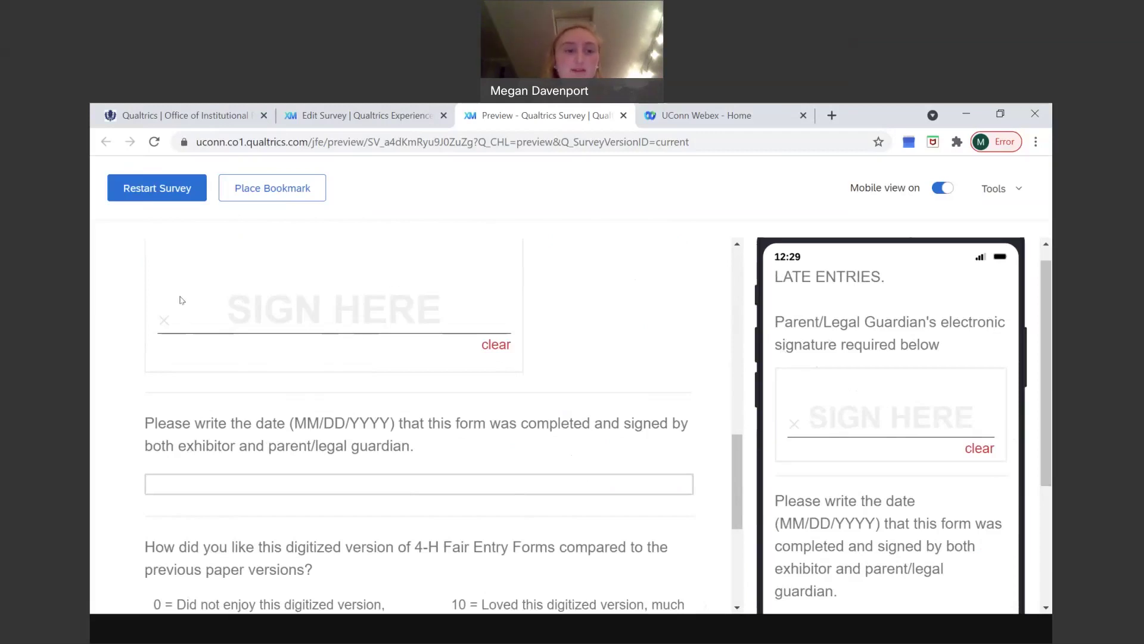
{"action": "scroll", "coordinate": [197, 334], "scroll_direction": "up", "scroll_amount": 2}
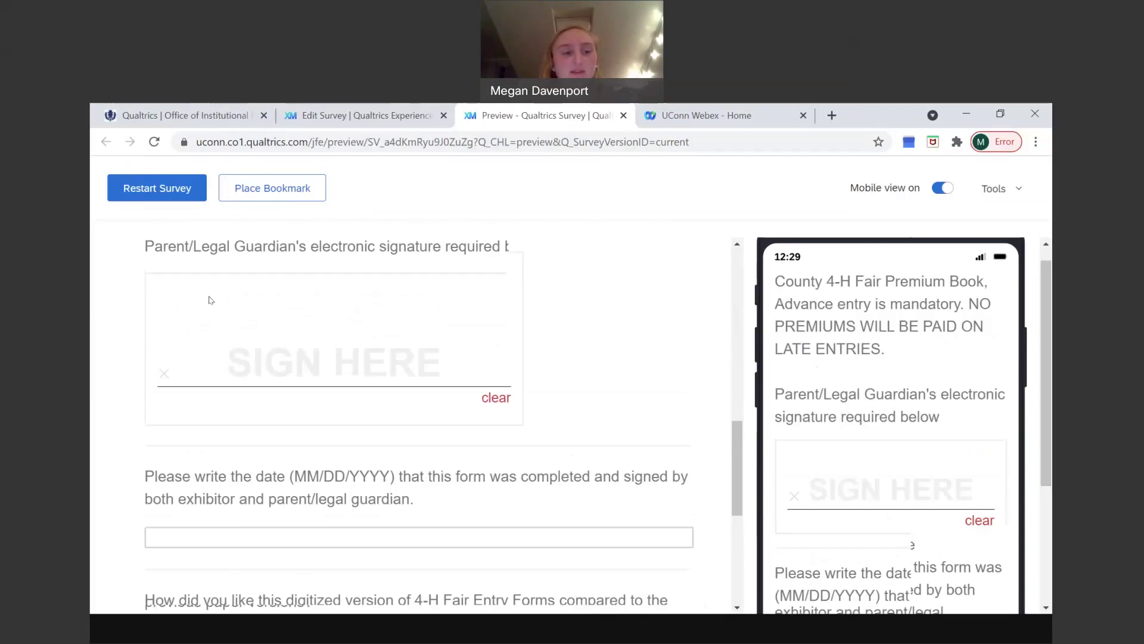
{"action": "scroll", "coordinate": [282, 369], "scroll_direction": "down", "scroll_amount": 3}
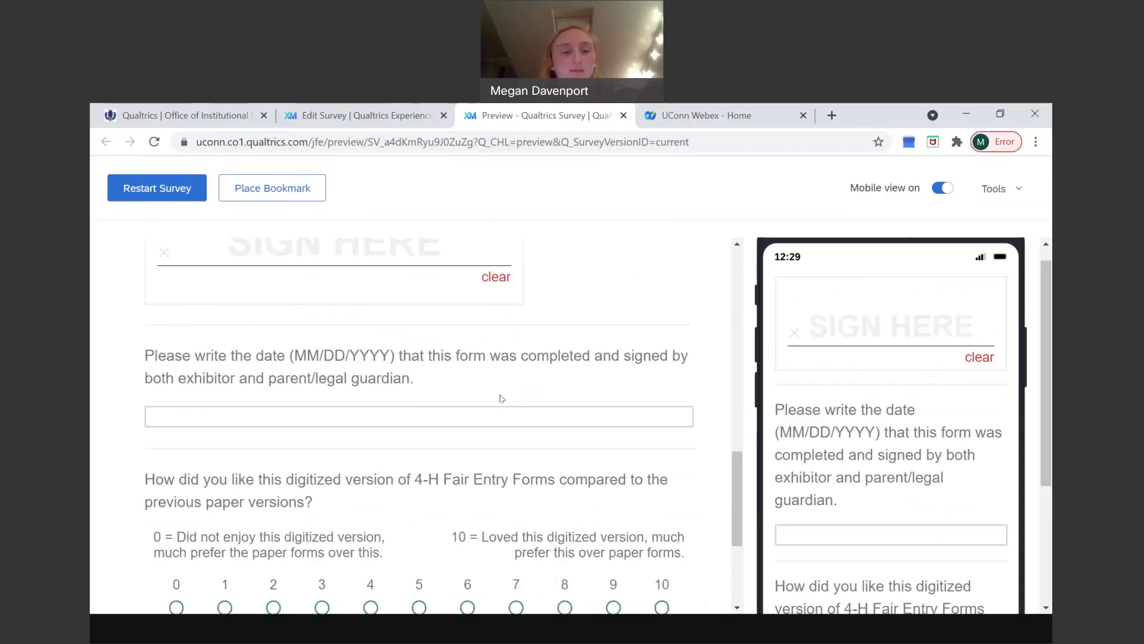
{"action": "scroll", "coordinate": [501, 398], "scroll_direction": "down", "scroll_amount": 1}
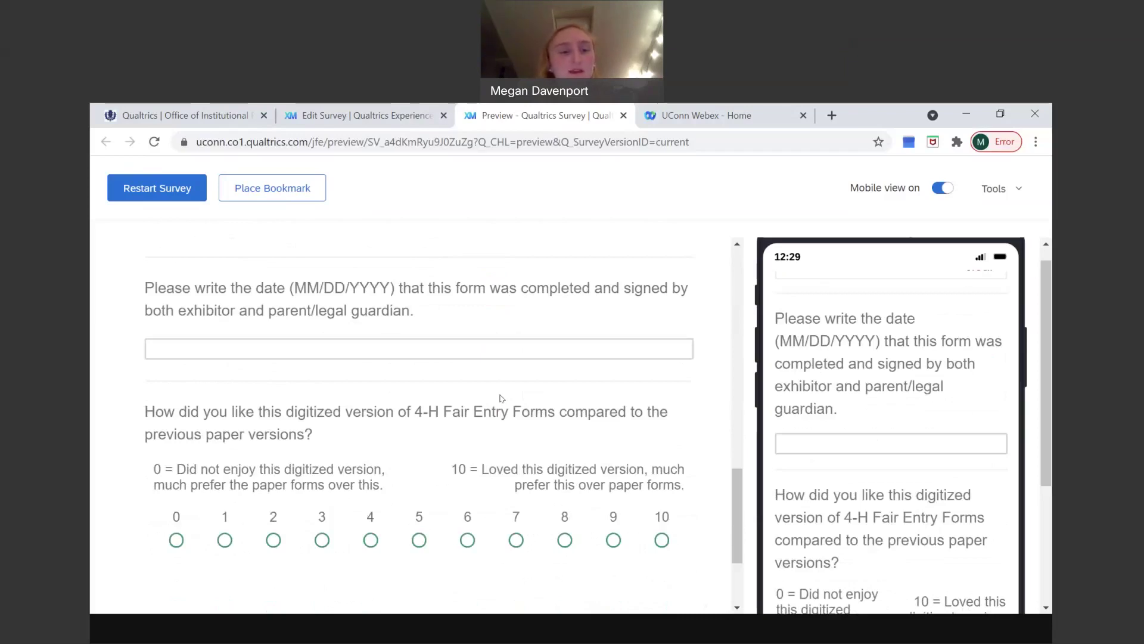
{"action": "scroll", "coordinate": [501, 398], "scroll_direction": "down", "scroll_amount": 1}
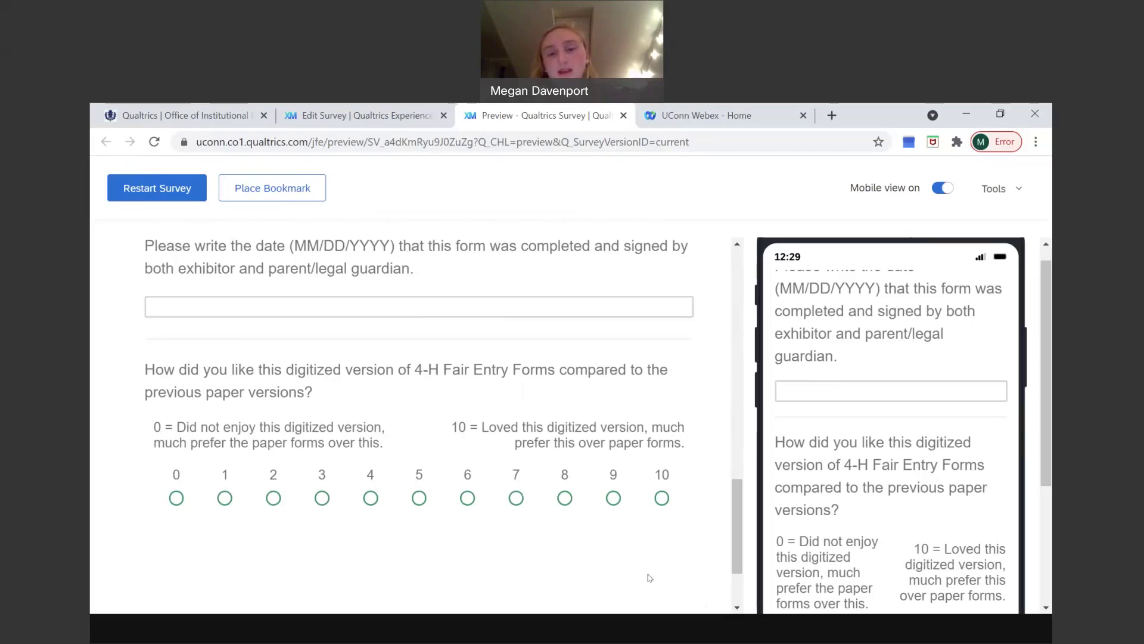
{"action": "left_click", "coordinate": [664, 500]}
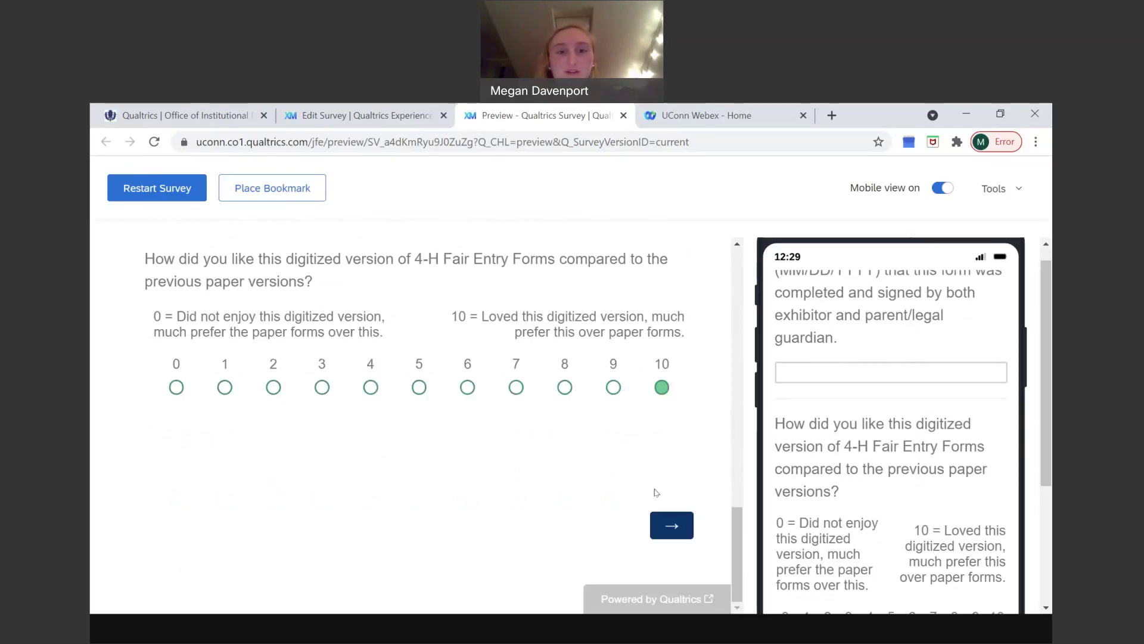
Step: Draw the exhibitor's and the parent/guardian's signatures in the two SIGN HERE boxes
{"action": "left_click", "coordinate": [672, 527]}
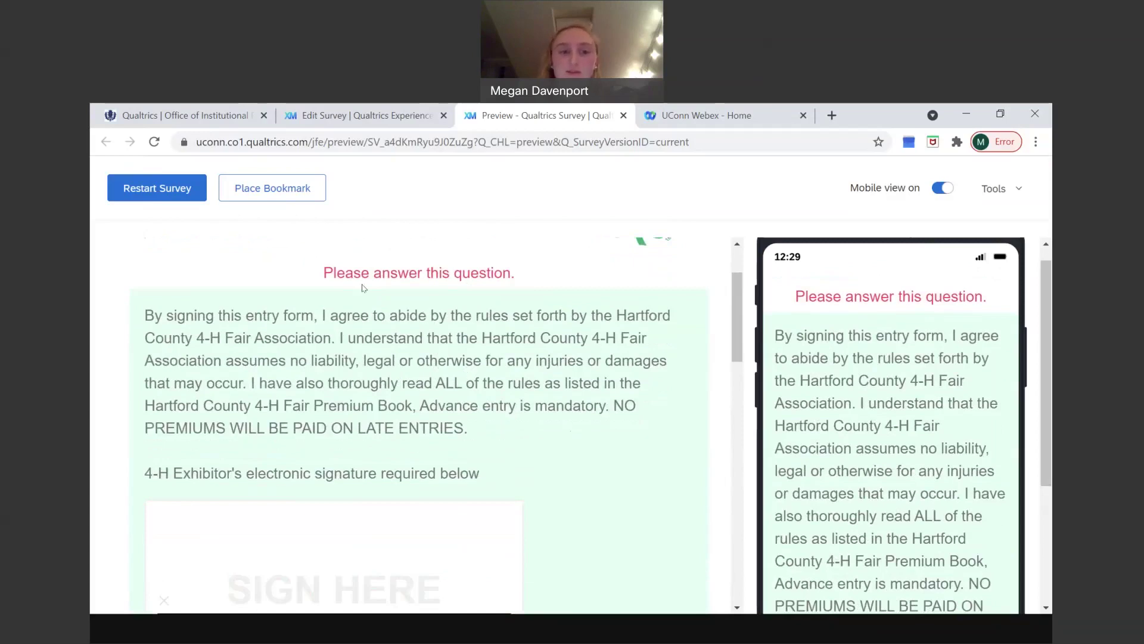
{"action": "scroll", "coordinate": [358, 412], "scroll_direction": "down", "scroll_amount": 3}
{"action": "mouse_move", "coordinate": [216, 412]}
{"action": "left_mouse_down"}
{"action": "mouse_move", "coordinate": [275, 363]}
{"action": "mouse_move", "coordinate": [288, 410]}
{"action": "mouse_move", "coordinate": [388, 393]}
{"action": "left_mouse_up"}
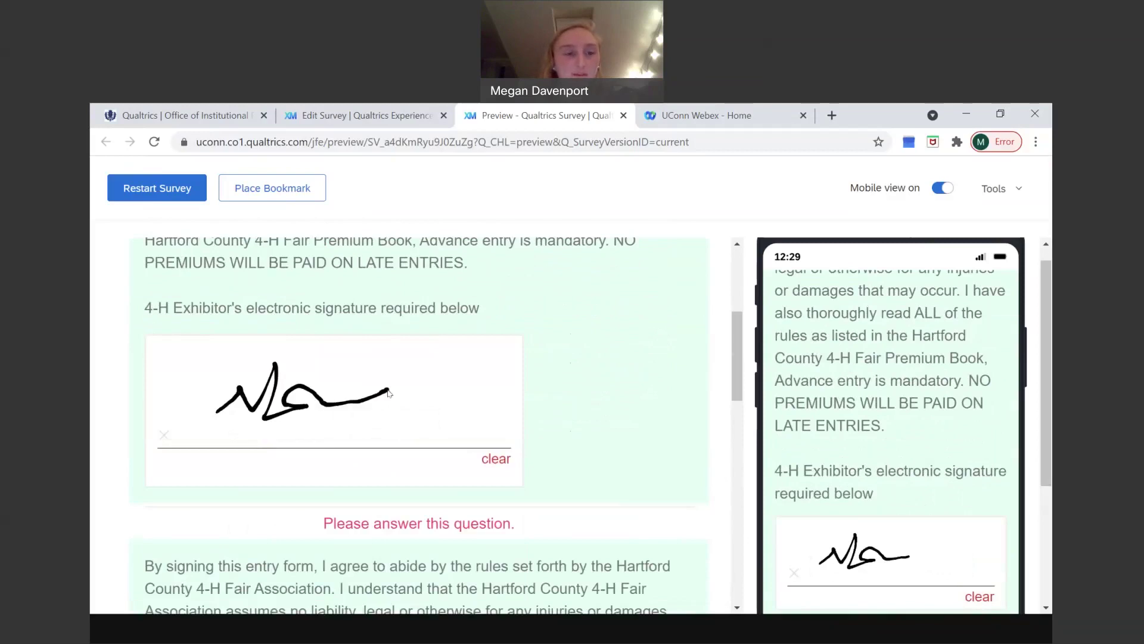
{"action": "scroll", "coordinate": [389, 392], "scroll_direction": "down", "scroll_amount": 7}
{"action": "mouse_move", "coordinate": [244, 410]}
{"action": "left_mouse_down"}
{"action": "mouse_move", "coordinate": [301, 426]}
{"action": "mouse_move", "coordinate": [350, 371]}
{"action": "mouse_move", "coordinate": [428, 398]}
{"action": "mouse_move", "coordinate": [432, 383]}
{"action": "left_mouse_up"}
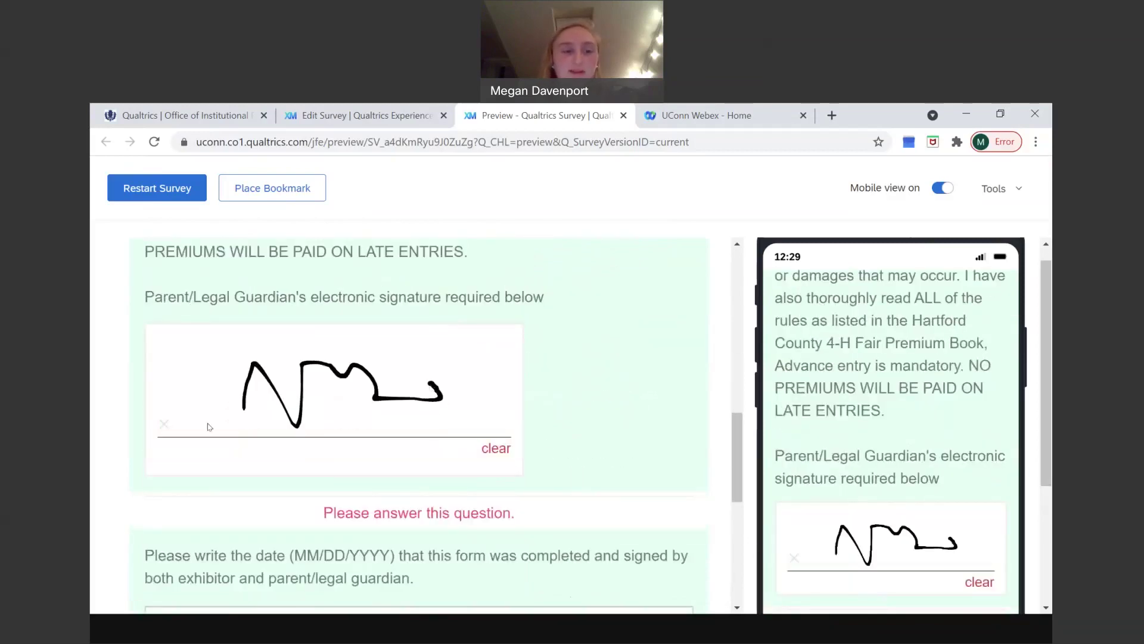
Step: Enter 06/23/2021 as the completion date
{"action": "scroll", "coordinate": [387, 397], "scroll_direction": "down", "scroll_amount": 3}
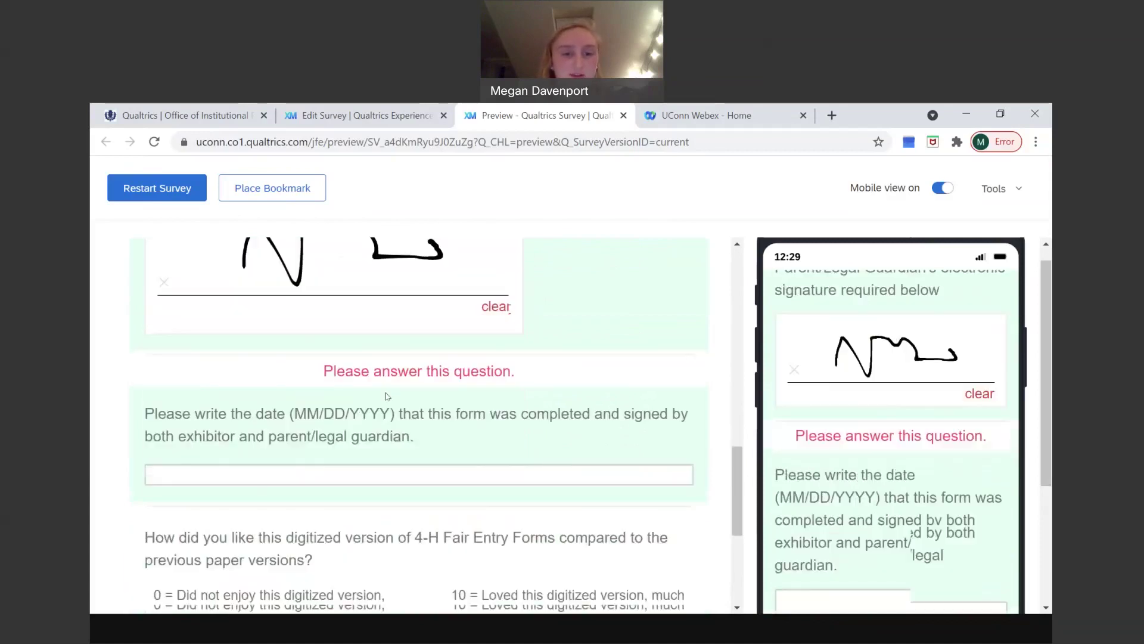
{"action": "scroll", "coordinate": [387, 396], "scroll_direction": "down", "scroll_amount": 2}
{"action": "left_click", "coordinate": [339, 394]}
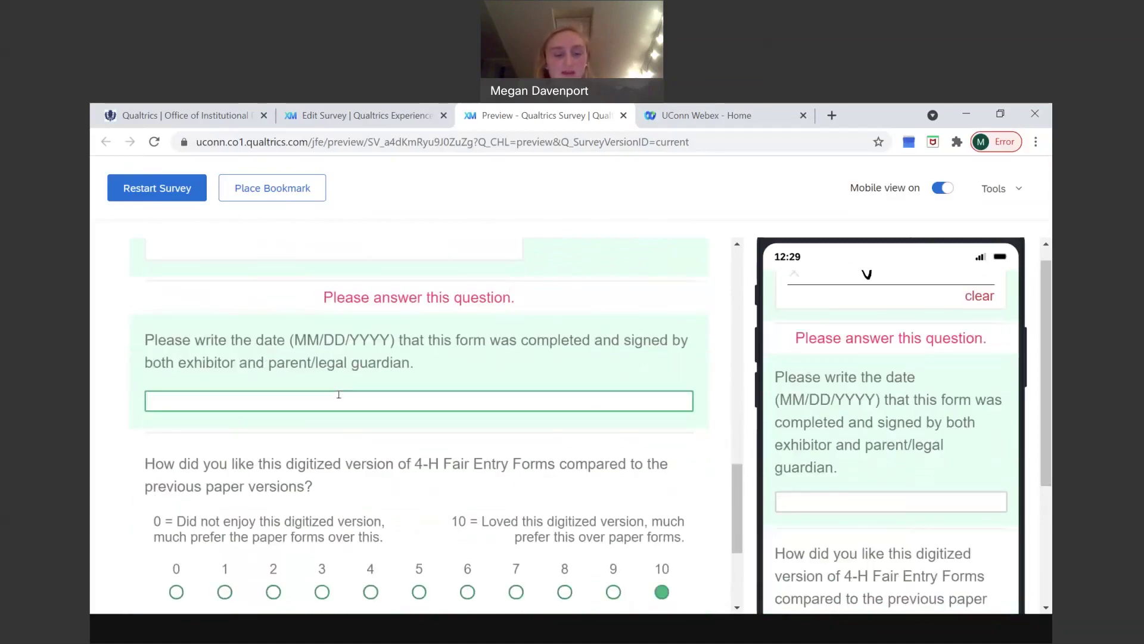
{"action": "type", "text": "0"}
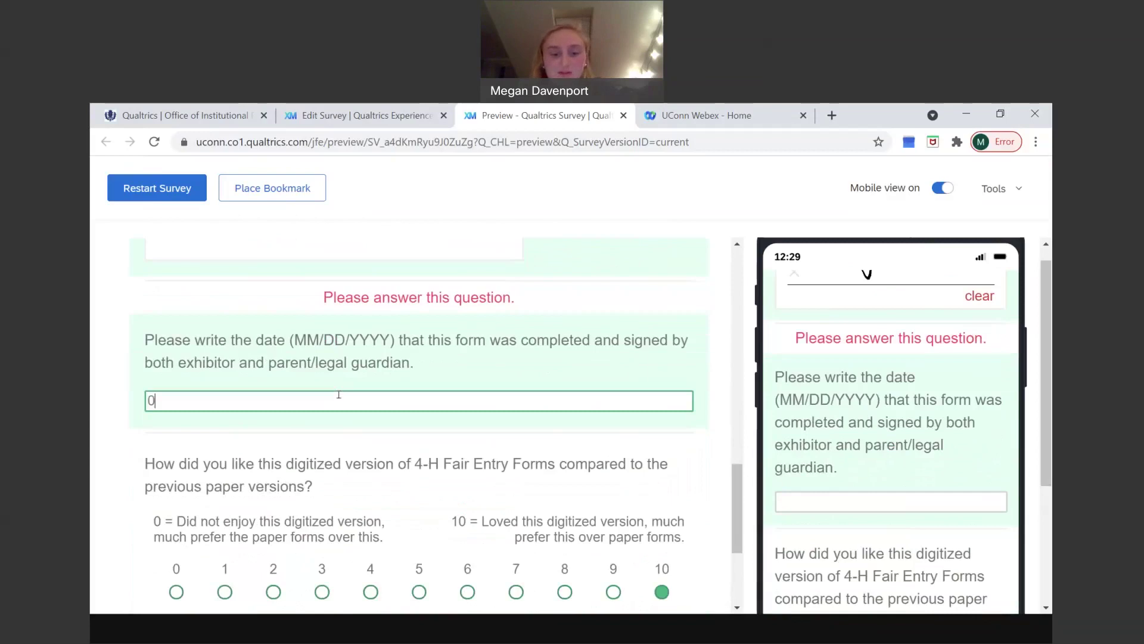
{"action": "type", "text": "6/23/"}
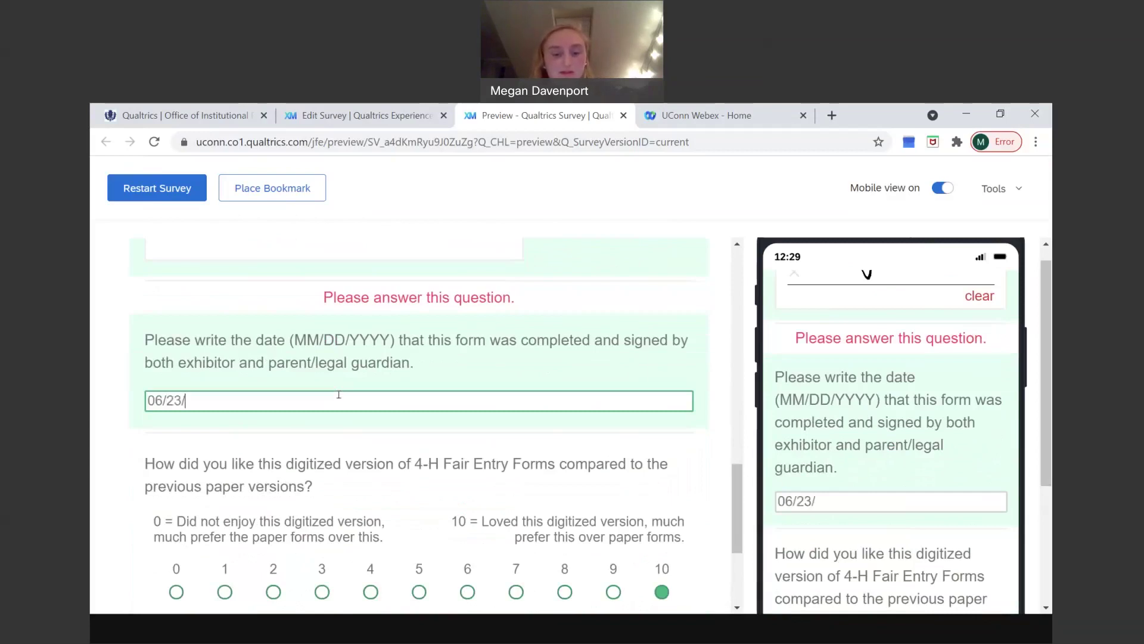
{"action": "type", "text": "2021"}
{"action": "left_click", "coordinate": [236, 436]}
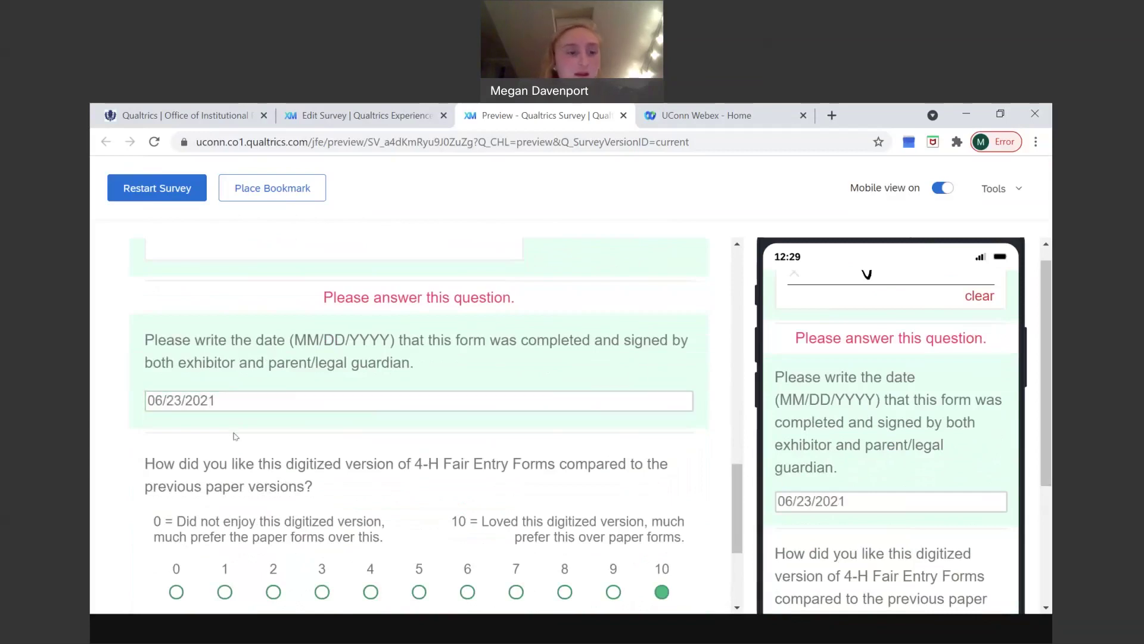
{"action": "scroll", "coordinate": [418, 453], "scroll_direction": "down", "scroll_amount": 3}
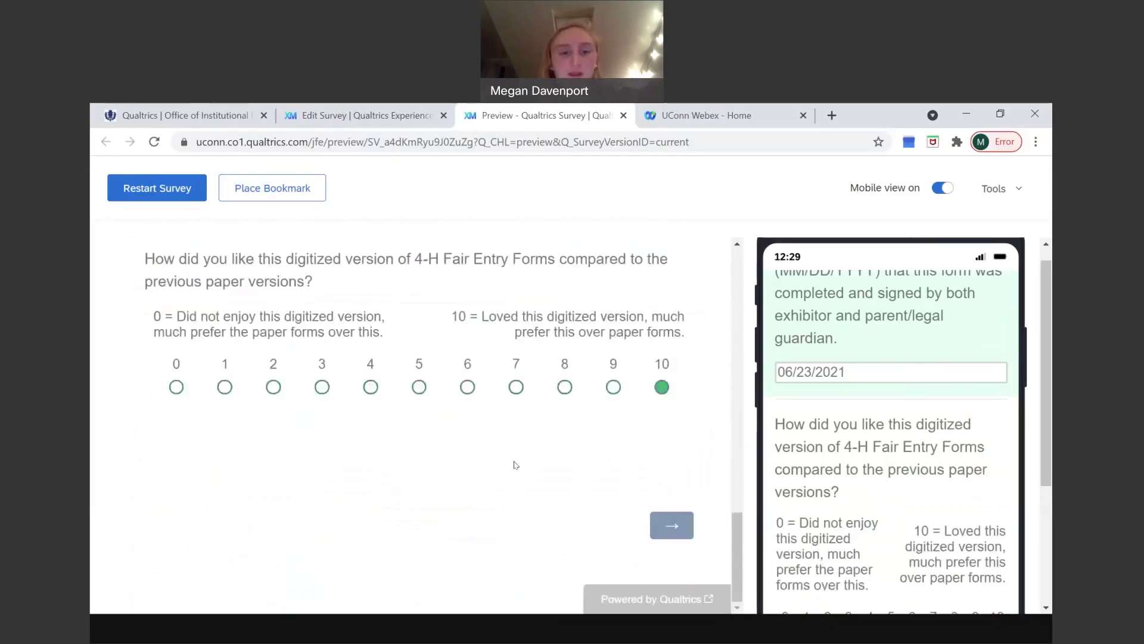
Step: Submit the completed 4-H entry form to reach the UConn thank-you page
{"action": "key", "text": "Return"}
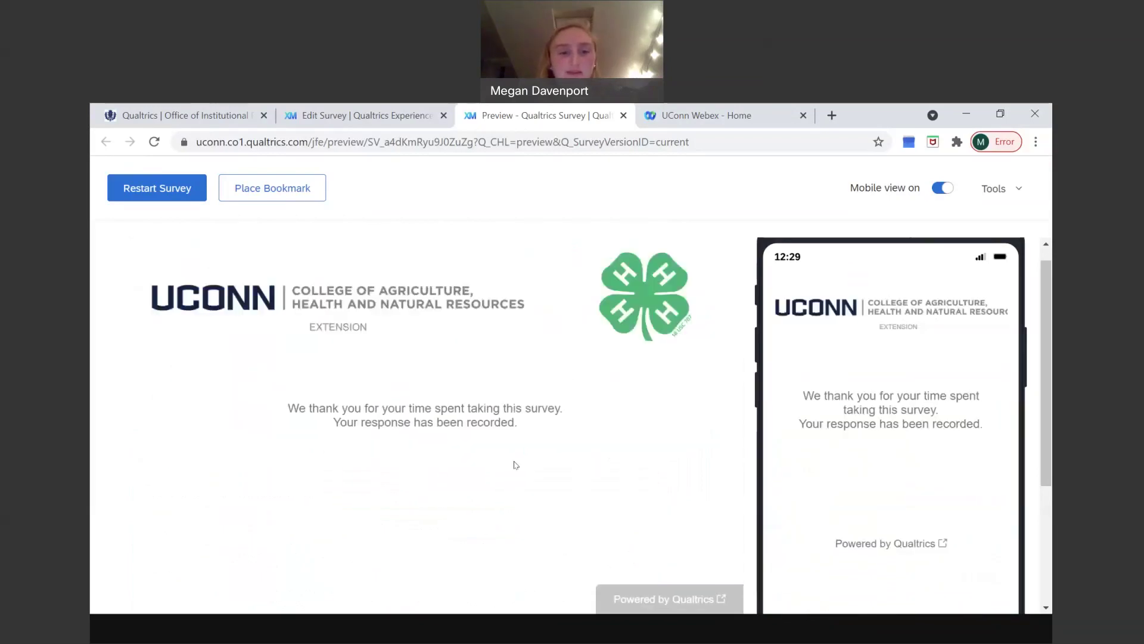